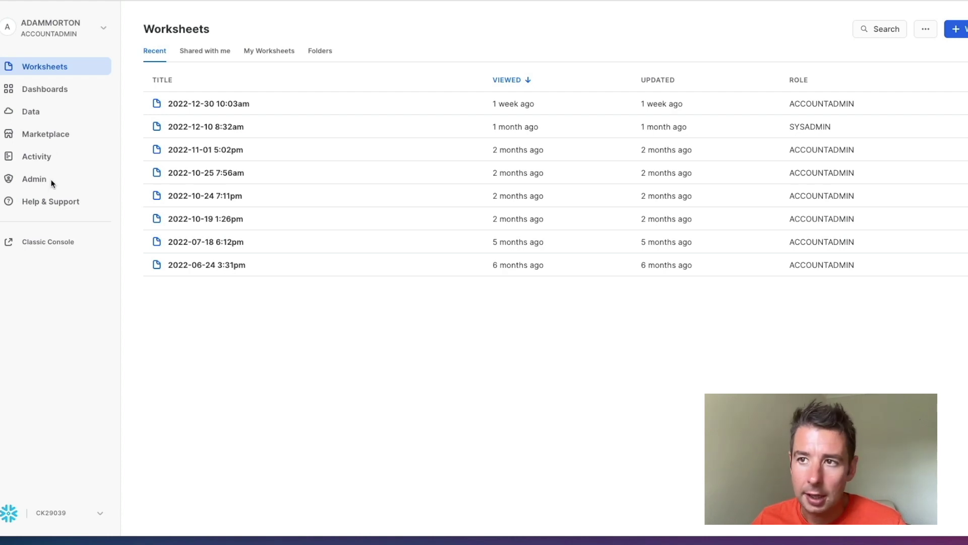
Step: Search Partner Connect for hightouch and open the Hightouch connection details
left_click(33, 180)
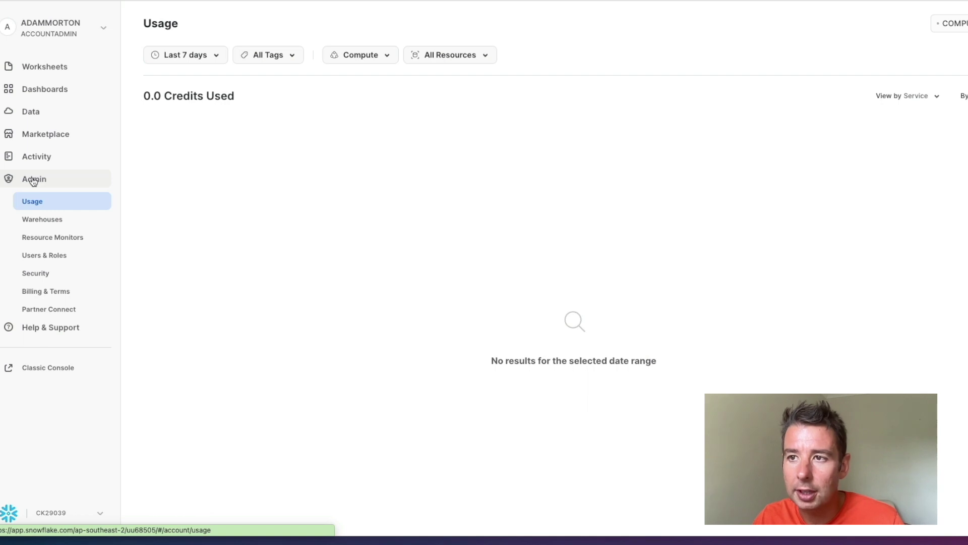
left_click(55, 309)
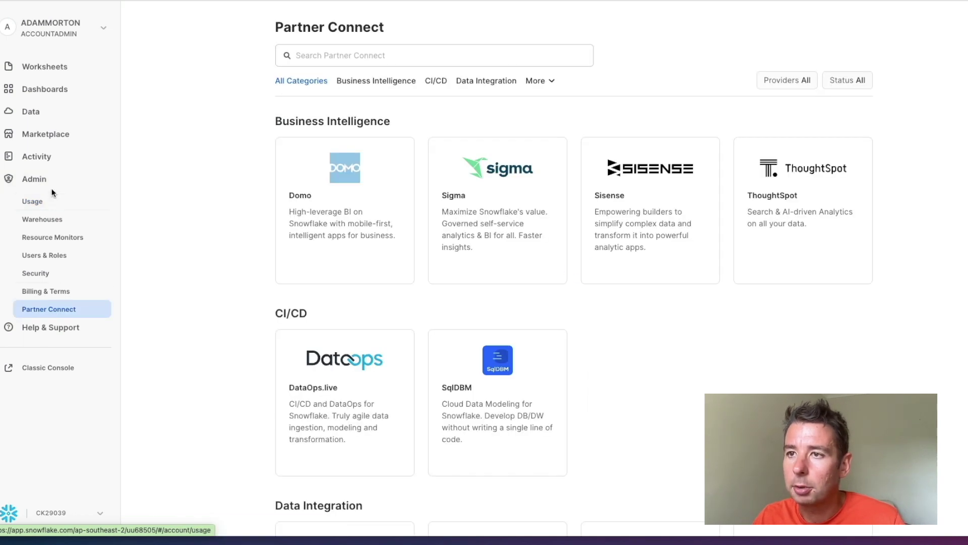
left_click(368, 56)
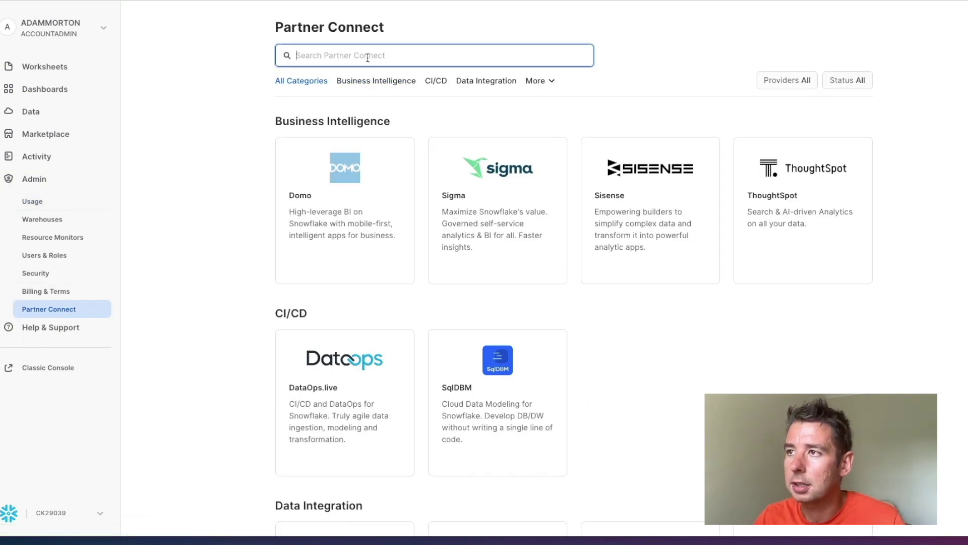
type("hightouch")
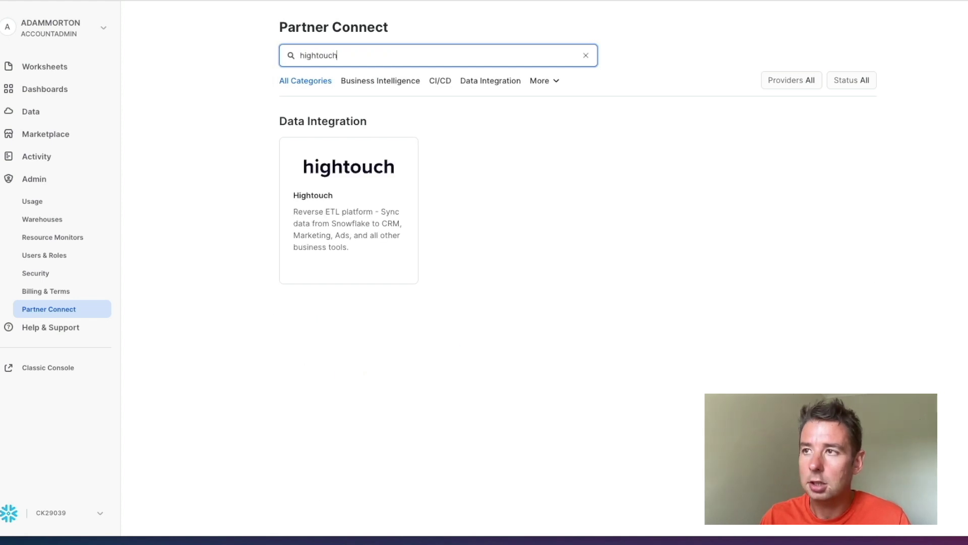
left_click(352, 214)
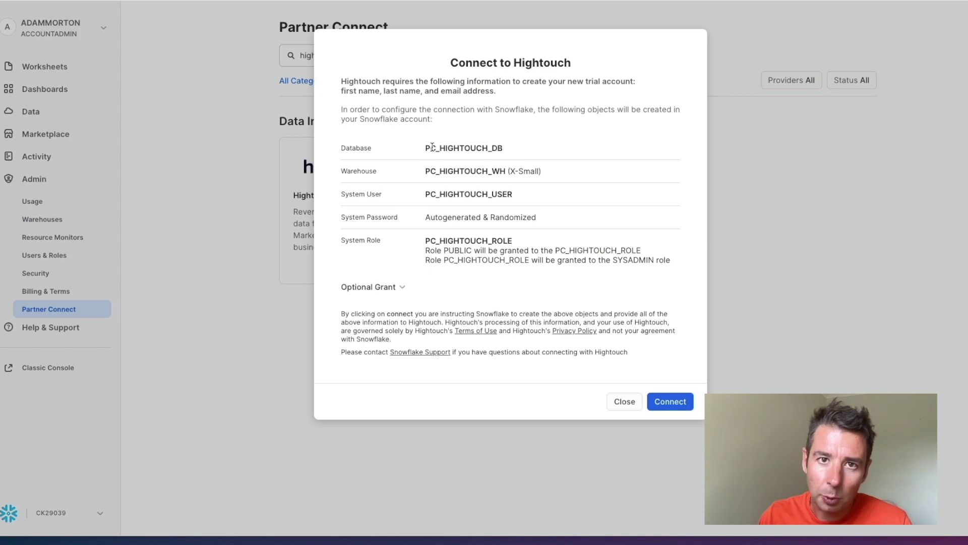
Step: Try to connect to Hightouch, then read the email verification requirement and dismiss it
left_click(662, 407)
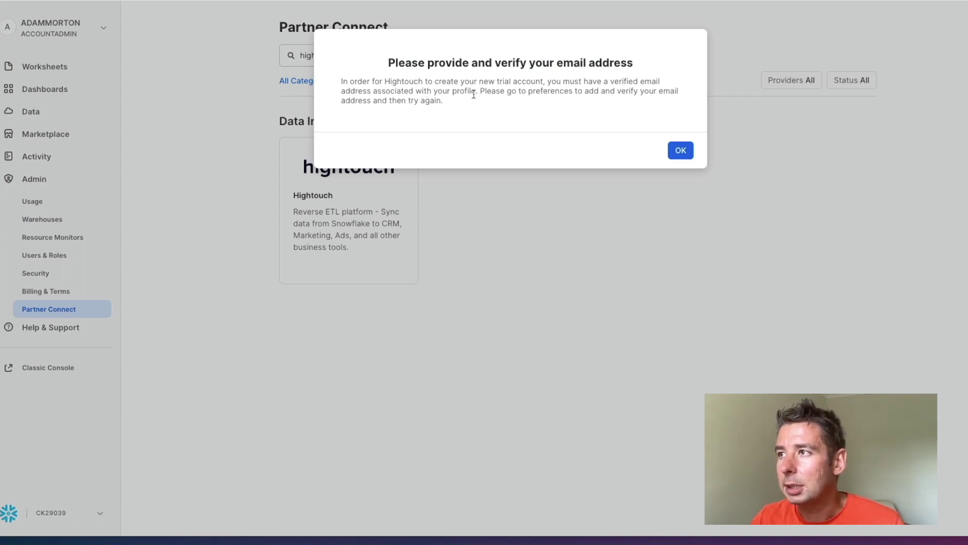
left_click(680, 152)
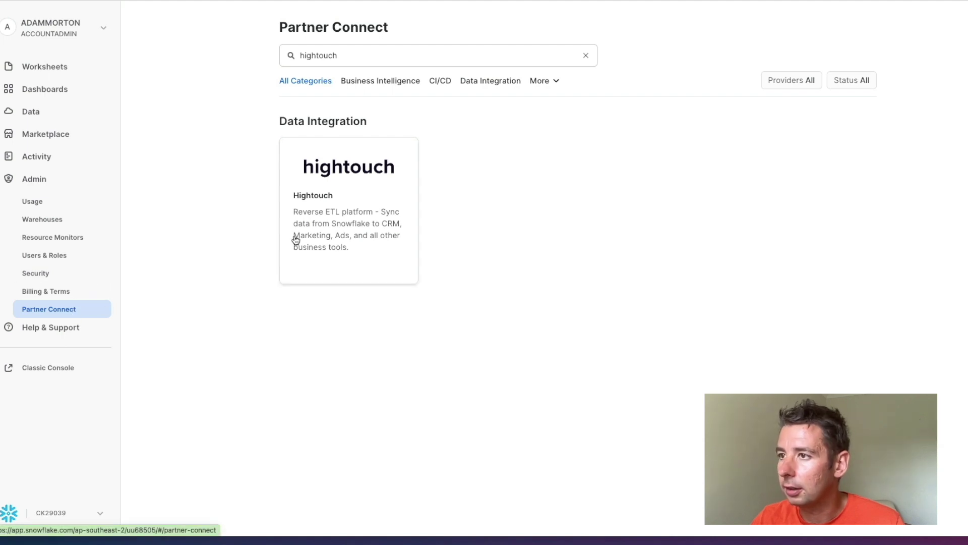
left_click(330, 218)
left_click_drag(480, 92, 665, 104)
left_click(678, 149)
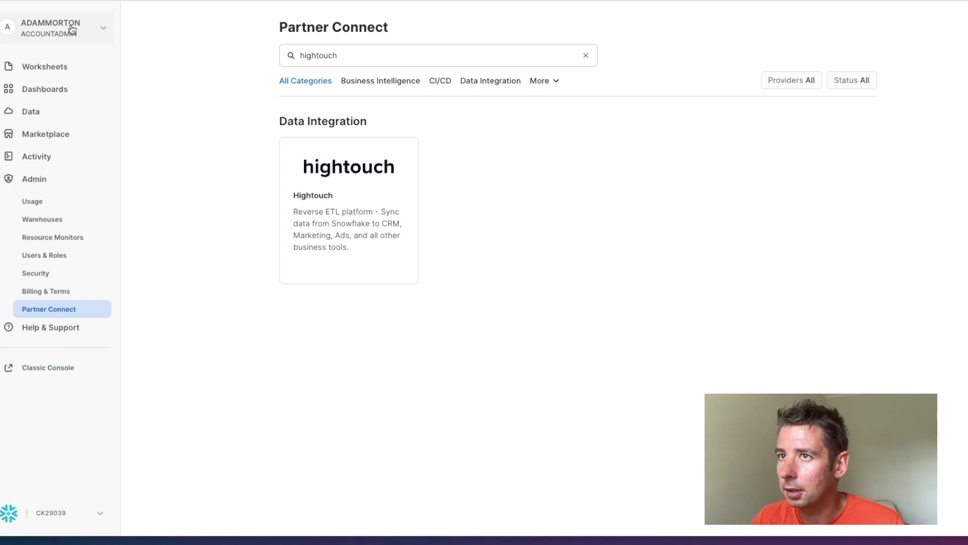
Step: Open the user profile and verify its email address through Snowflake's validation message in Gmail, continuing back to Snowflake
left_click(103, 30)
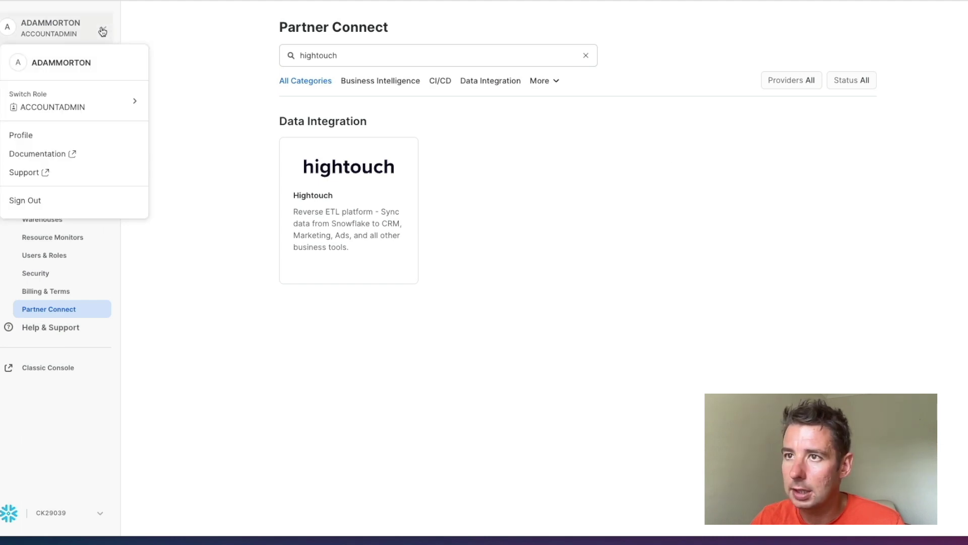
left_click(34, 133)
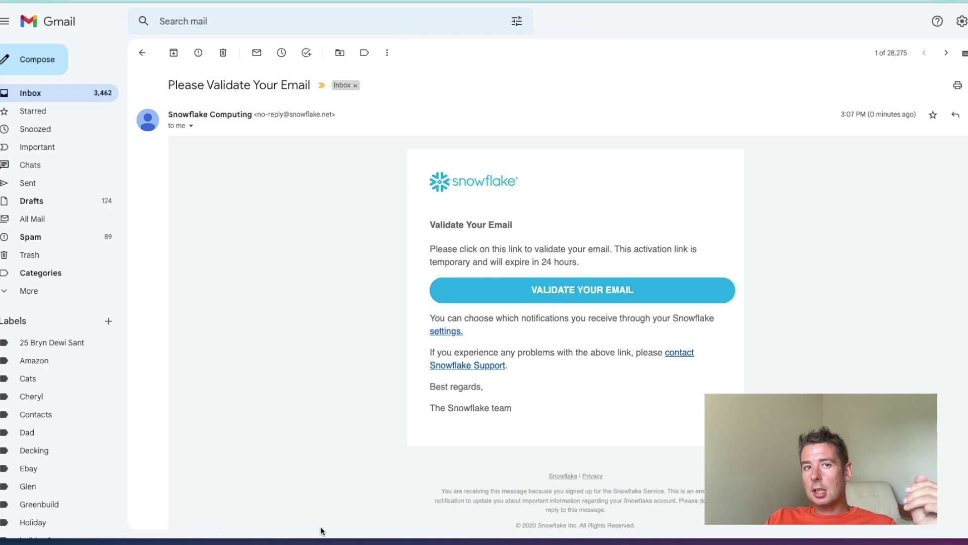
left_click(583, 295)
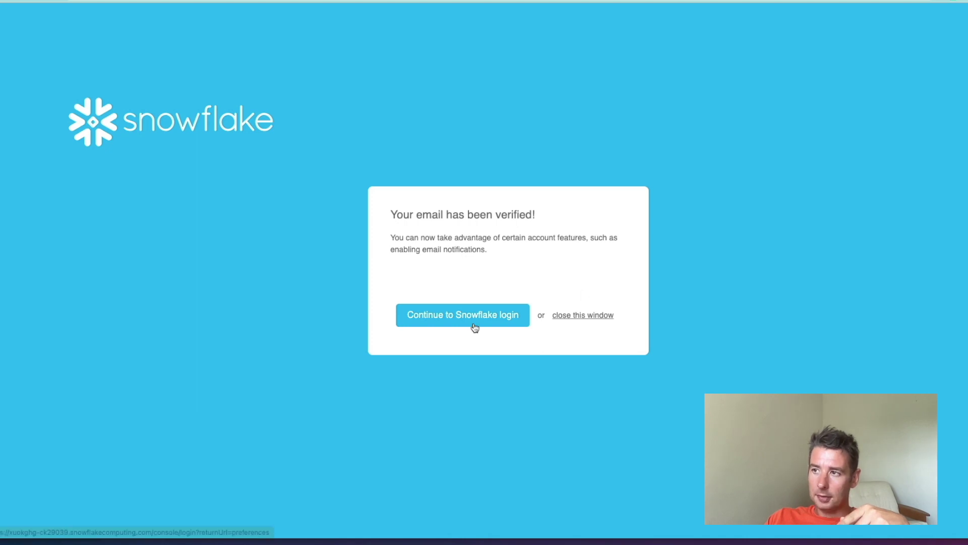
left_click(473, 325)
left_click(338, 1)
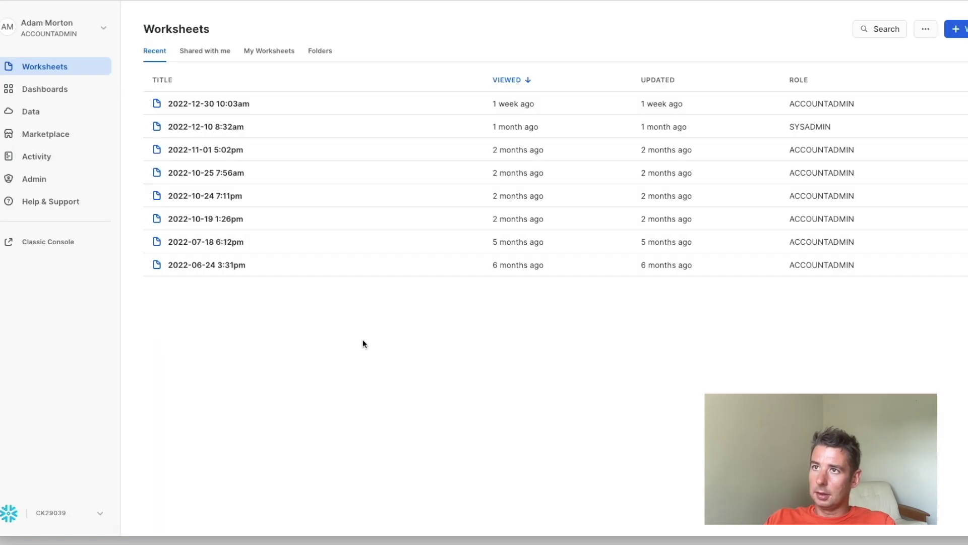
Step: Find Hightouch in Partner Connect by searching for hightouch, connect it and activate the partner account
left_click(44, 181)
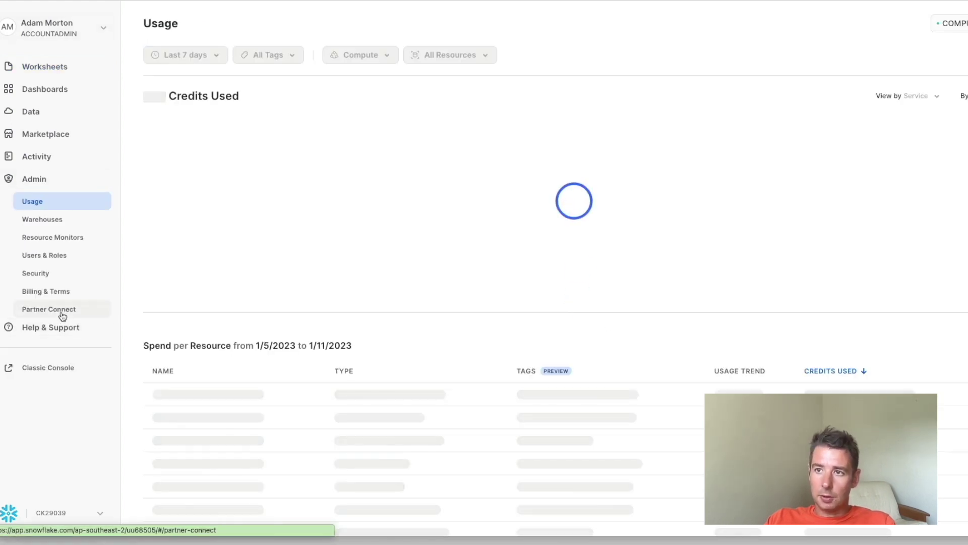
left_click(58, 309)
left_click(313, 55)
type("high")
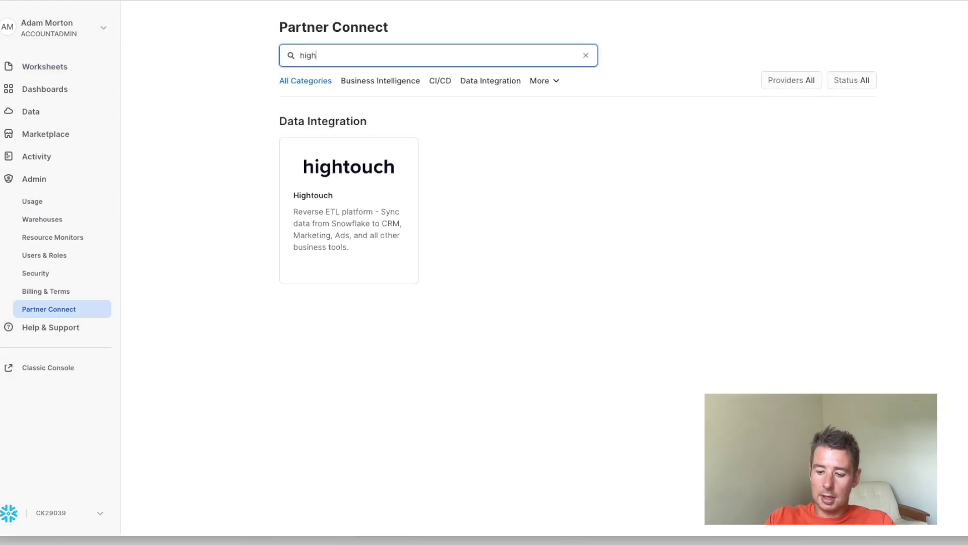
type("tough")
key("BackSpace")
key("BackSpace")
type("ch")
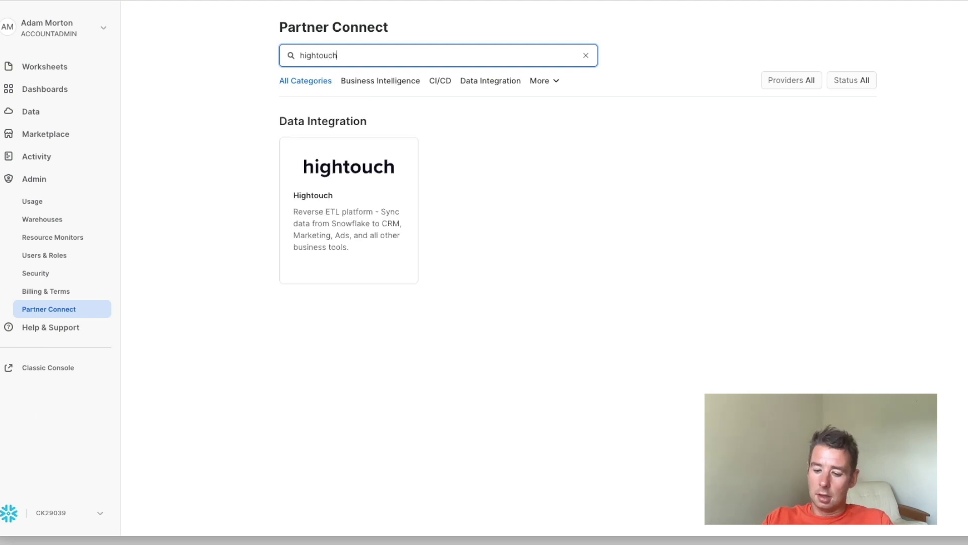
left_click(363, 192)
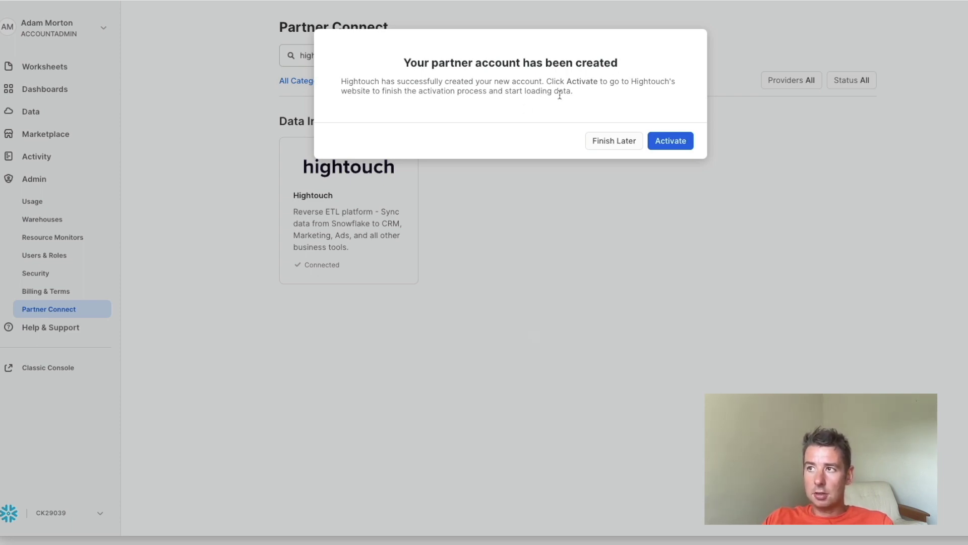
left_click(664, 139)
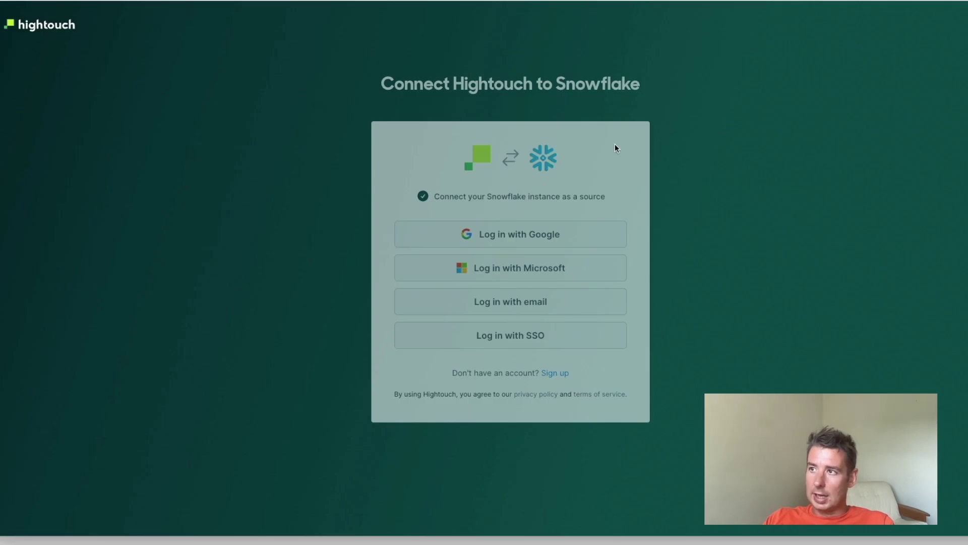
Step: Log in to Hightouch with a Google account and accept both the terms of service and usage sharing
left_click(547, 238)
left_click(493, 267)
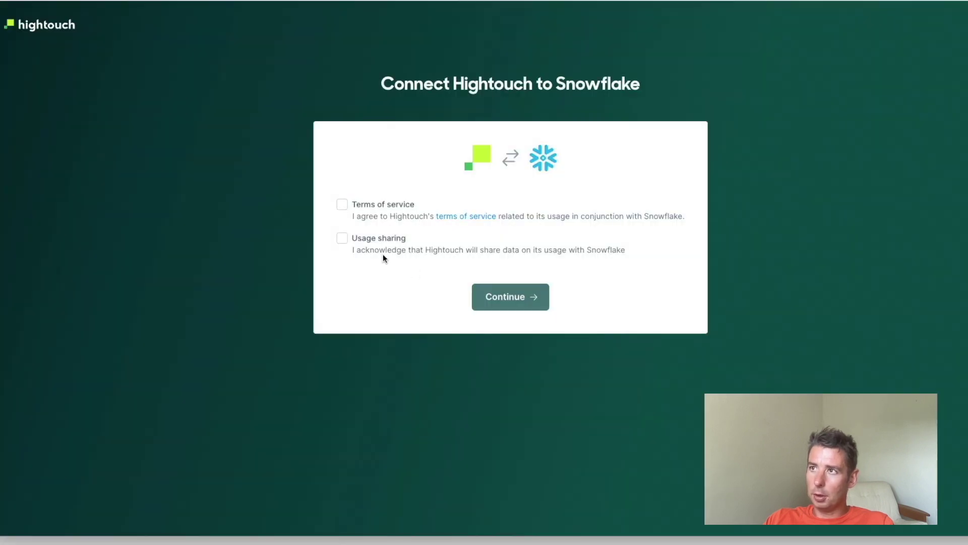
left_click(342, 204)
left_click(342, 239)
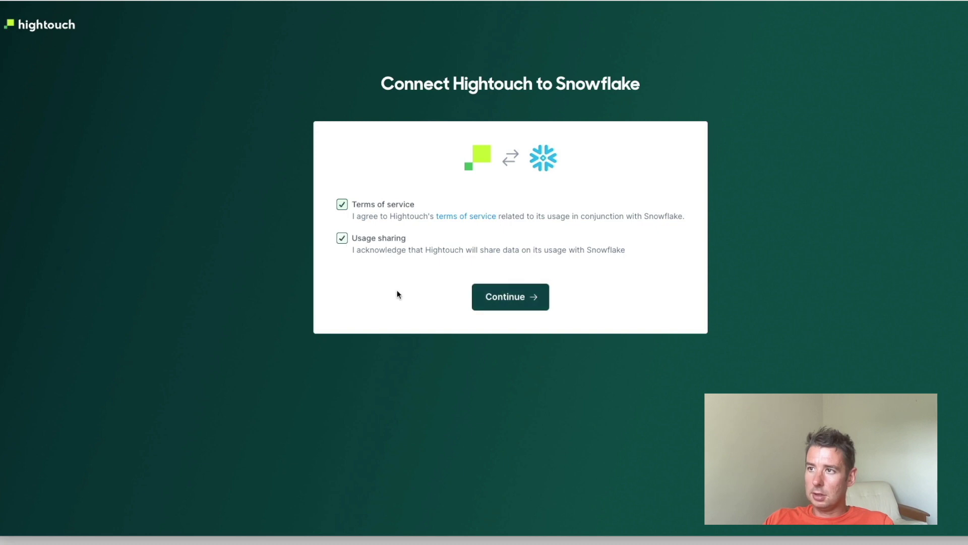
left_click(500, 298)
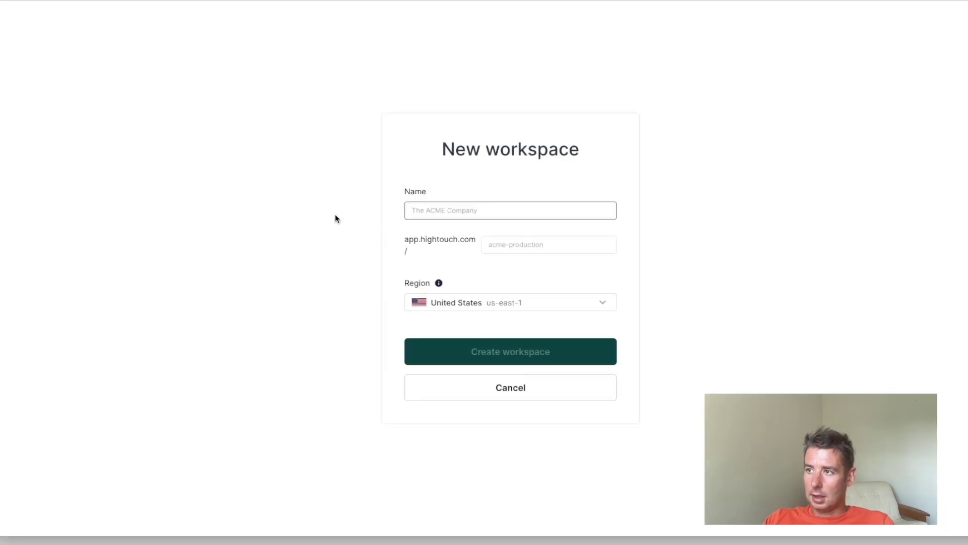
Step: Create a Hightouch workspace named Intelligen in the United States us-east-1 region
type("Intelligen")
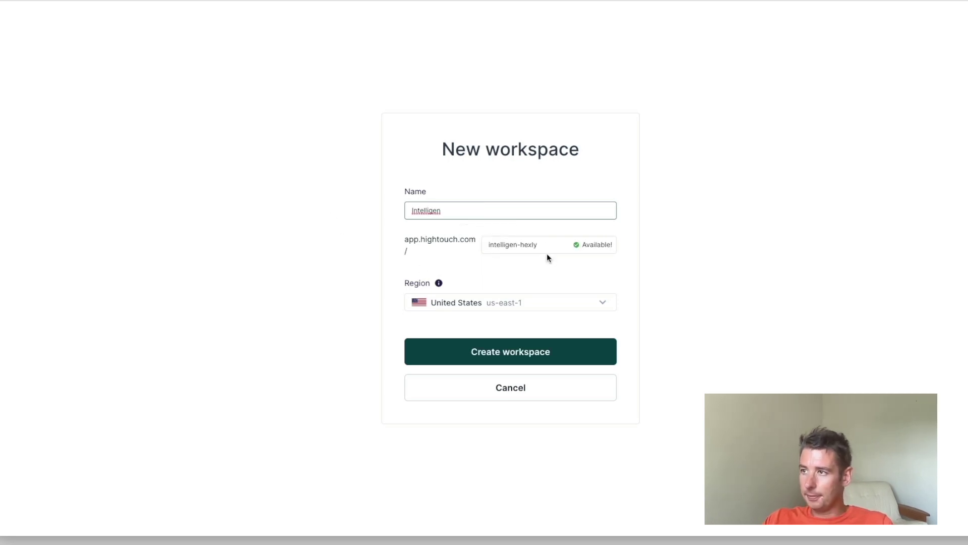
left_click(547, 301)
left_click(565, 324)
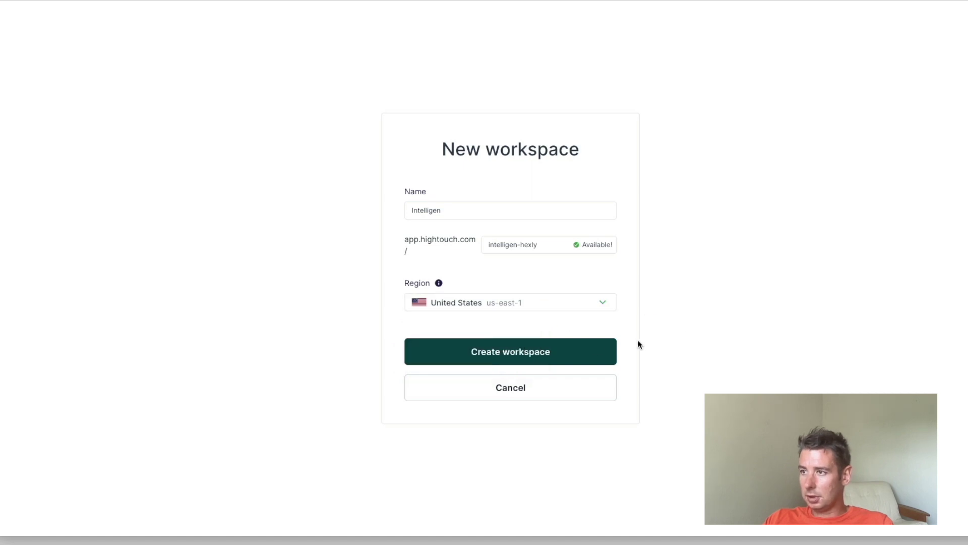
left_click(595, 352)
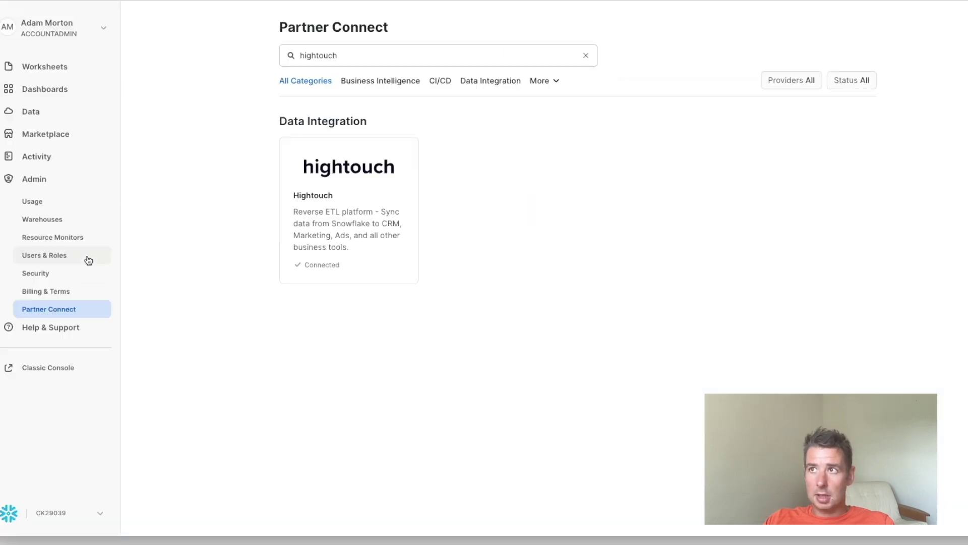
Step: Create a Snowflake worksheet with statements that create database HIGHTOUCH_QUICKSTART and schema HIGHTOUCH_QUICKSTART.DEMO, then USE HIGHTOUCH_QUICKSTART.DEMO
left_click(41, 70)
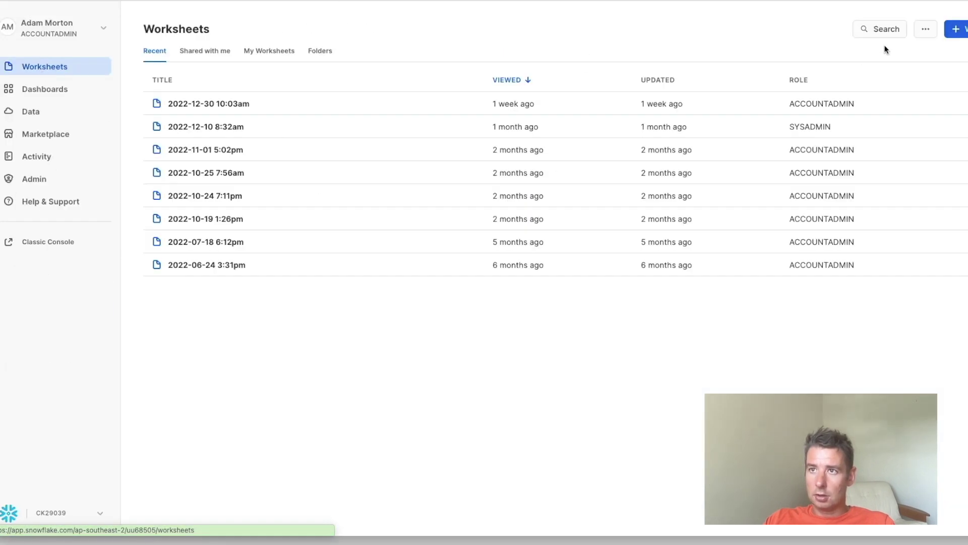
left_click(954, 28)
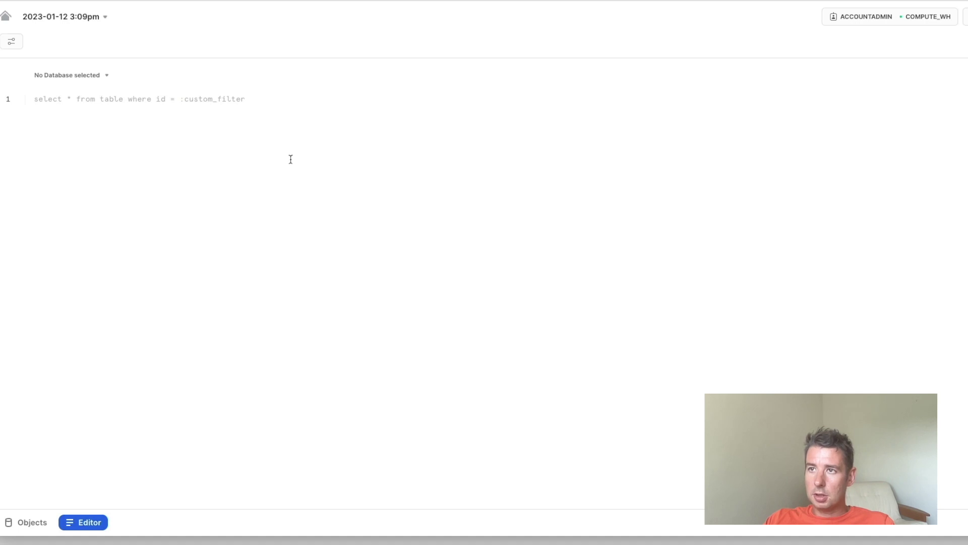
type("CREATE DATABASE HIGHTOUCH_QUICKSTART; CREATE SCHEMA HIGHTOUCH_QUICKSTART.DEMO;  USE HIGHTOUCH_QUICKSTART.DEMO;")
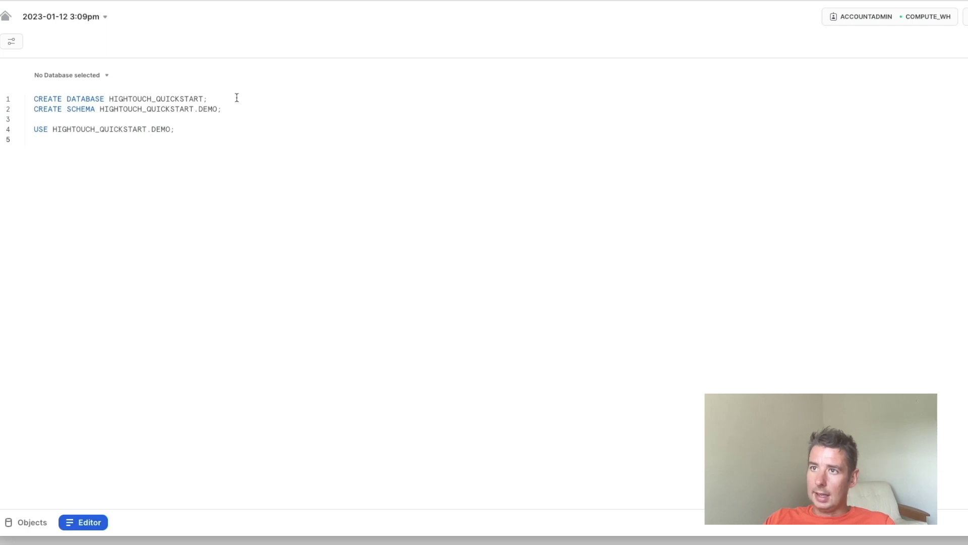
Step: Run all the worksheet statements to create and use the HIGHTOUCH_QUICKSTART database and its DEMO schema
left_click(180, 129)
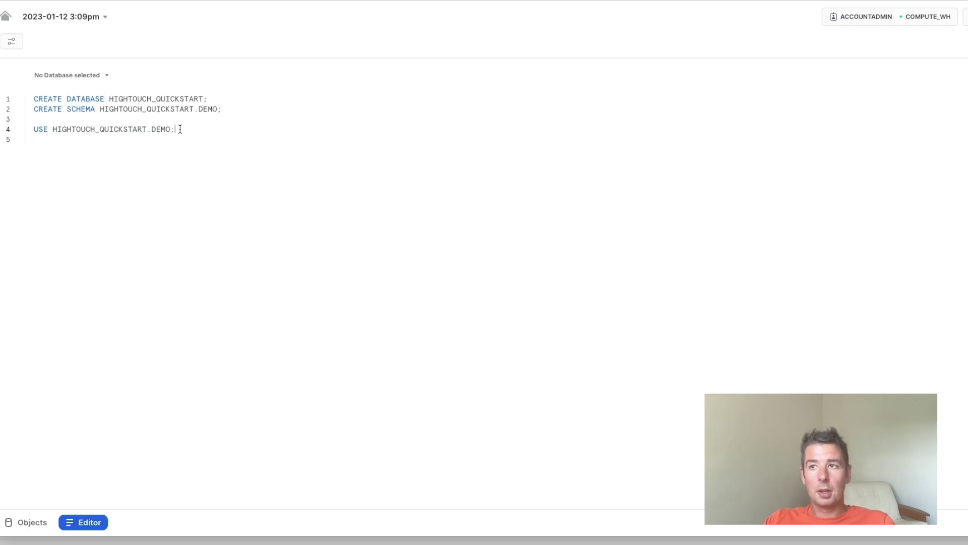
key("ctrl+Return")
left_click(230, 112)
left_click_drag(222, 109, 31, 99)
left_click(174, 129)
left_click_drag(174, 129, 19, 96)
key("ctrl+Return")
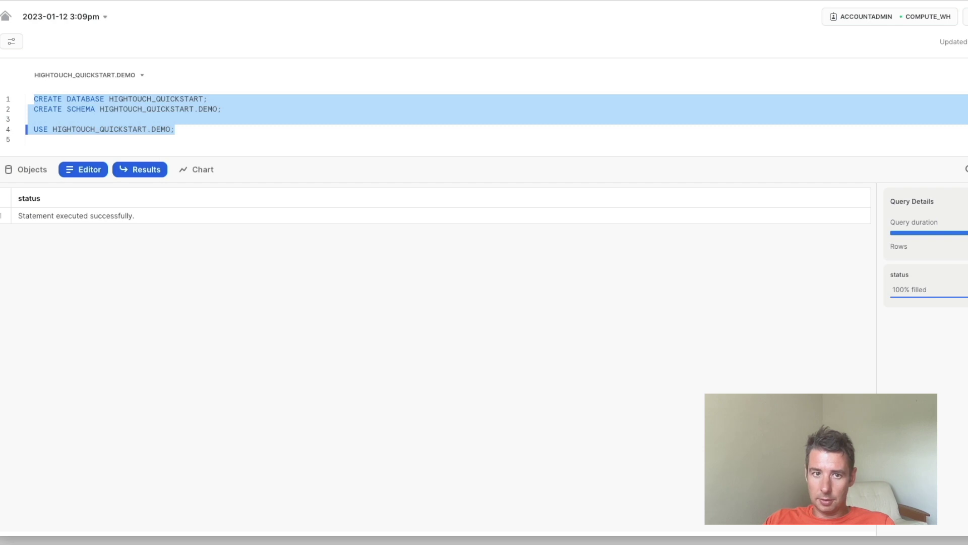
Step: Enlarge the SQL editor area above the results and show the database objects beside it
left_click(214, 141)
left_click_drag(215, 156, 226, 288)
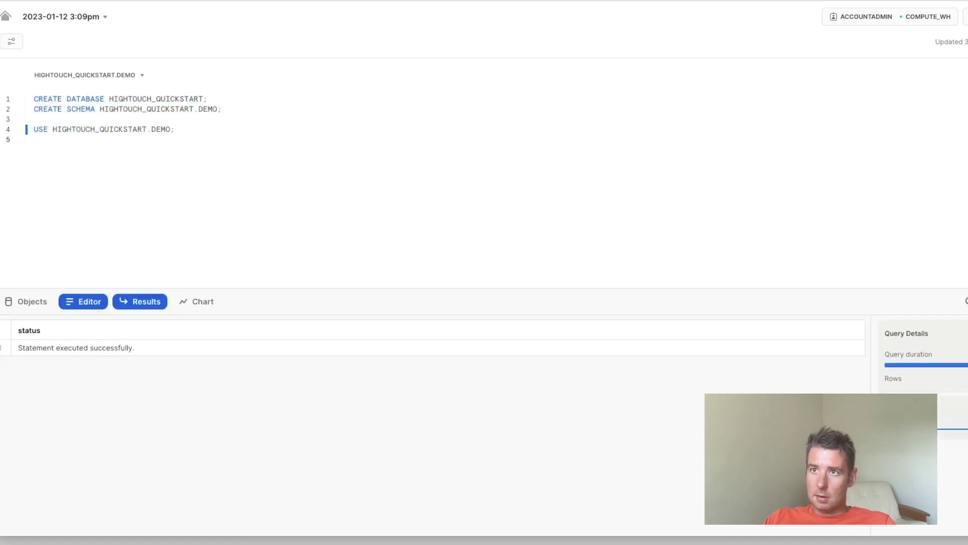
left_click(14, 44)
left_click(358, 167)
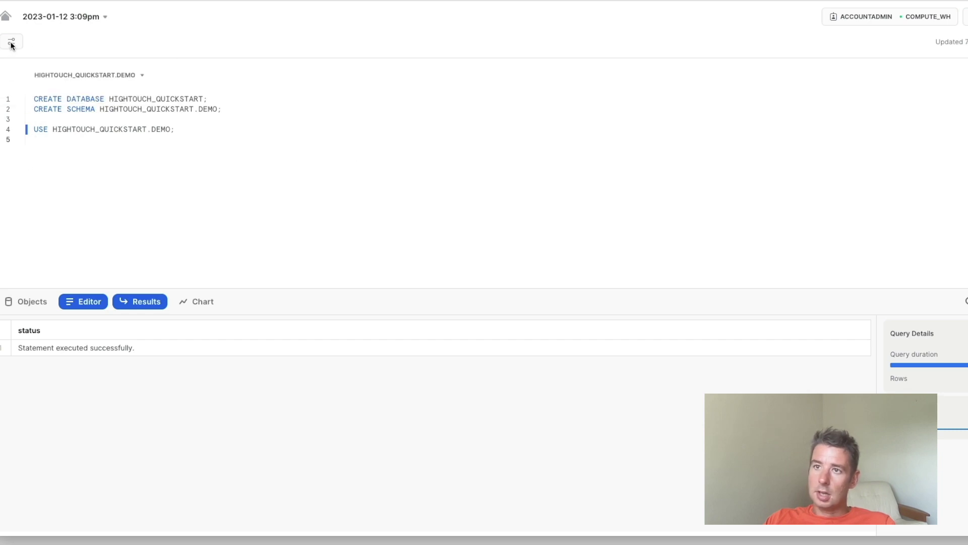
left_click_drag(0, 182, 0, 207)
left_click(17, 301)
Step: Examine the details and schemas of the PC_HIGHTOUCH_DB database, then collapse it
mouse_move(36, 199)
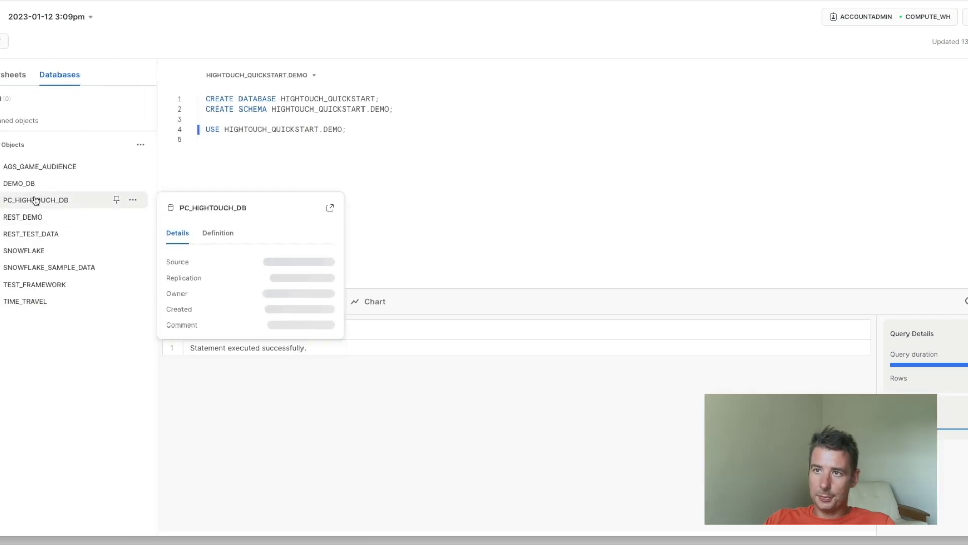
left_click(35, 200)
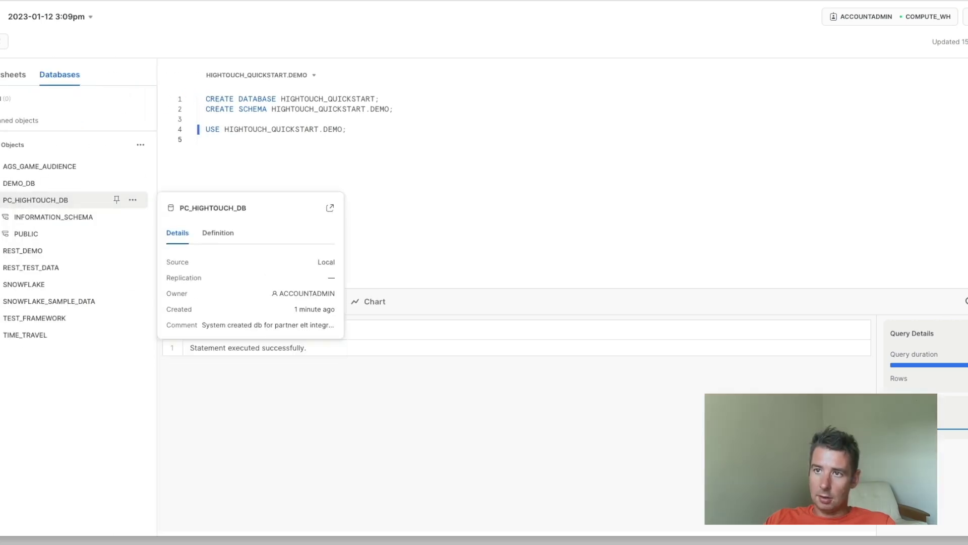
left_click(36, 199)
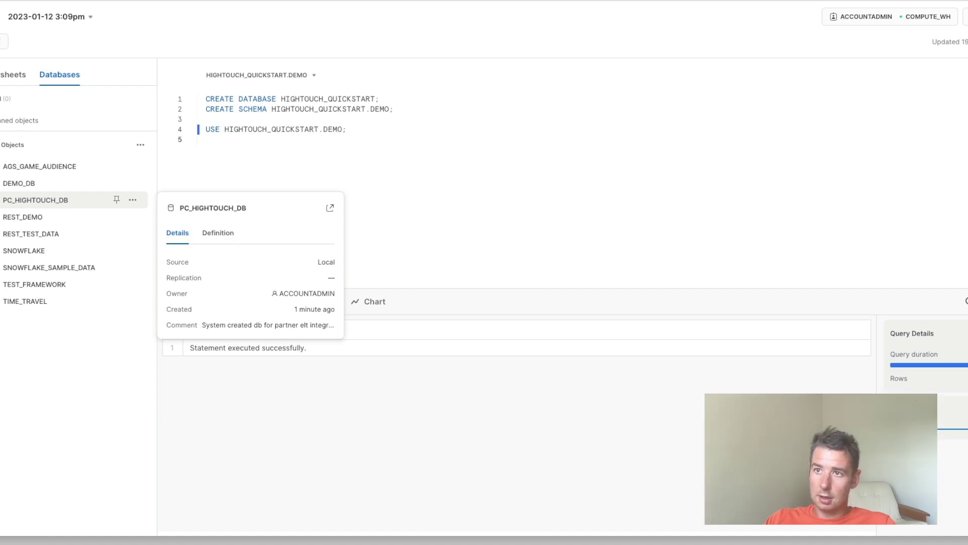
Step: Refresh the database object list and expand the HIGHTOUCH_QUICKSTART database to show its schemas
left_click(140, 145)
left_click(120, 170)
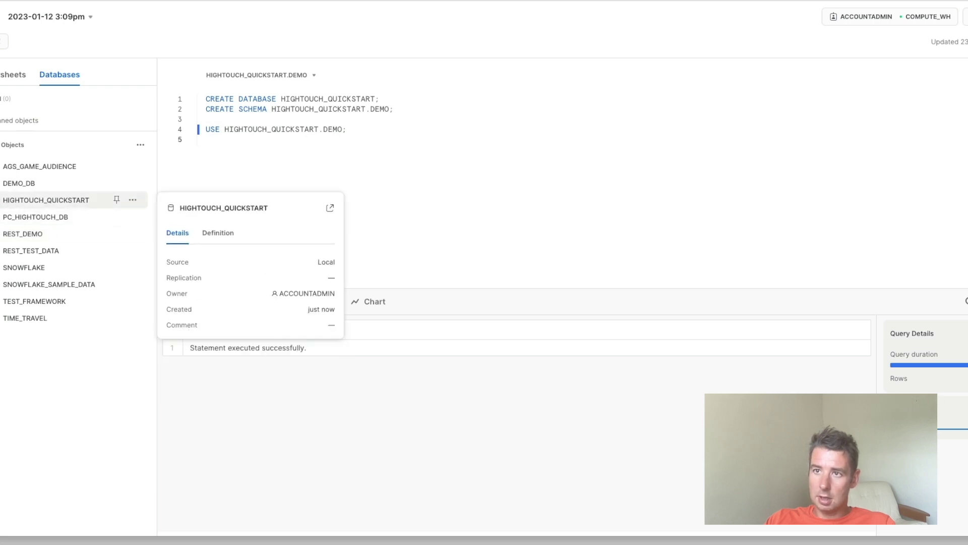
left_click(49, 202)
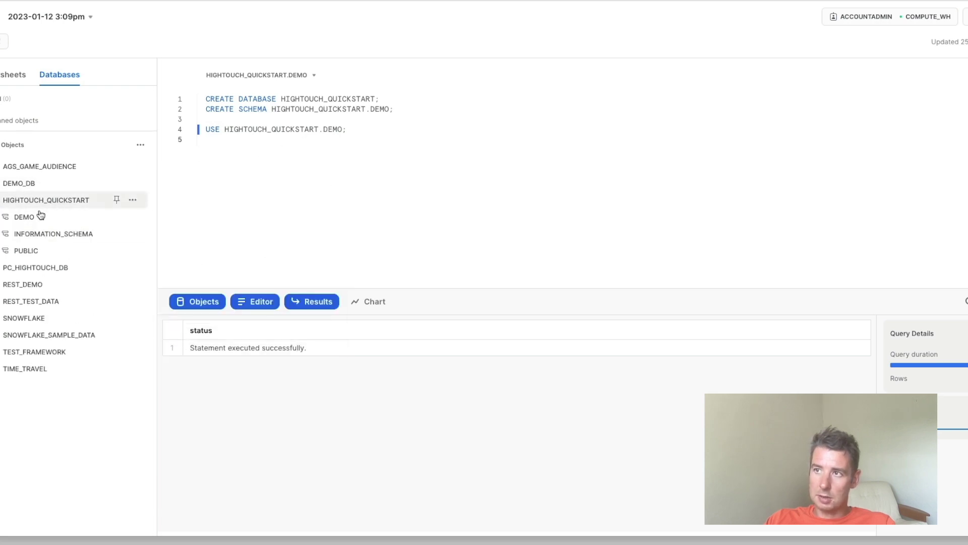
Step: Replace the worksheet contents with the copied script that creates the customers and sales tables and the PC_HIGHTOUCH_DB.public.customer_sales view
mouse_move(21, 221)
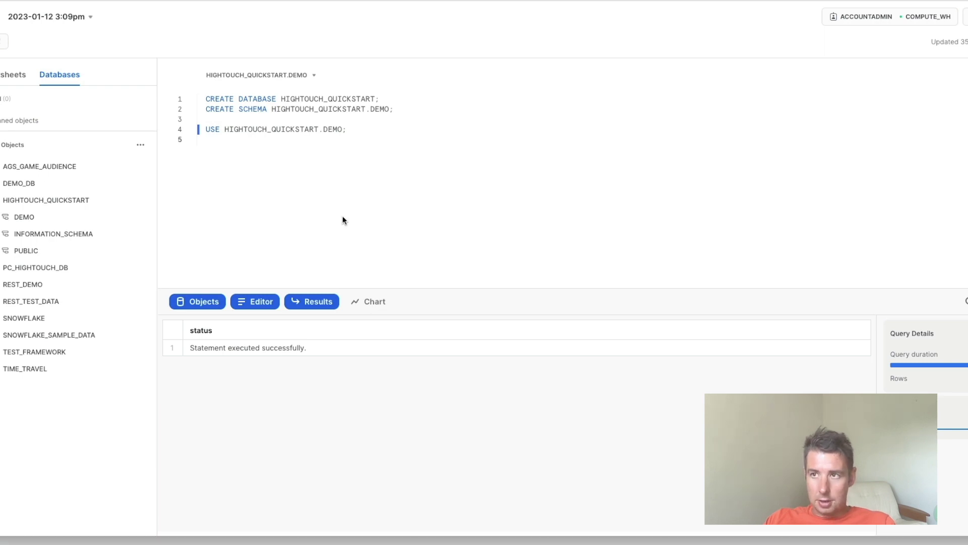
key("ctrl+a")
key("ctrl+v")
scroll(302, 192, "up", 5)
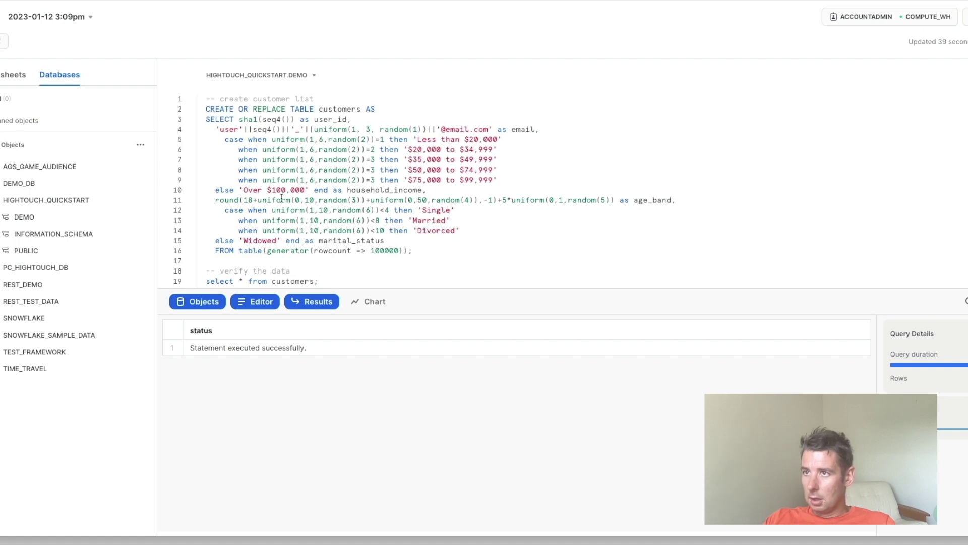
Step: Examine the script's customer row generator, the random sales table and the view definition in PC_HIGHTOUCH_DB
scroll(272, 211, "down", 1)
left_click_drag(240, 230, 422, 228)
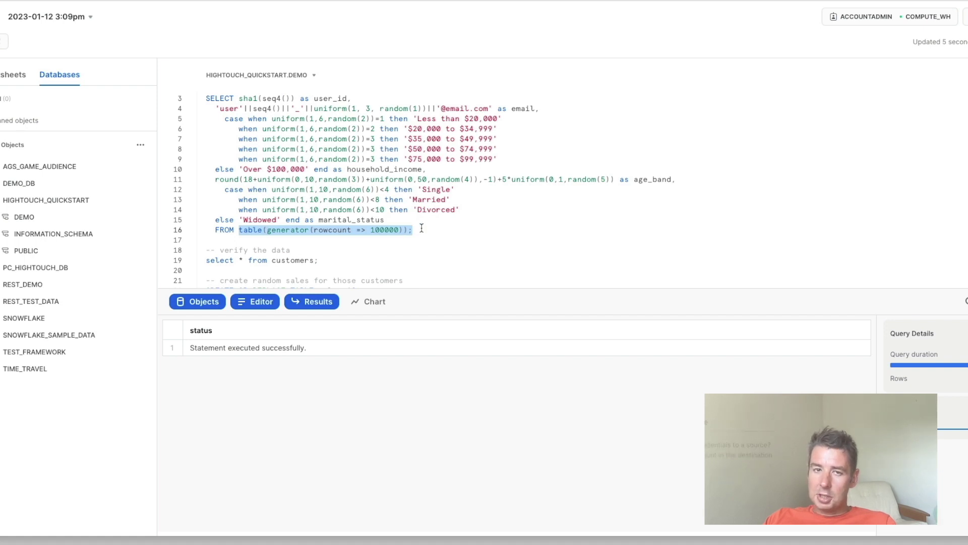
left_click(422, 228)
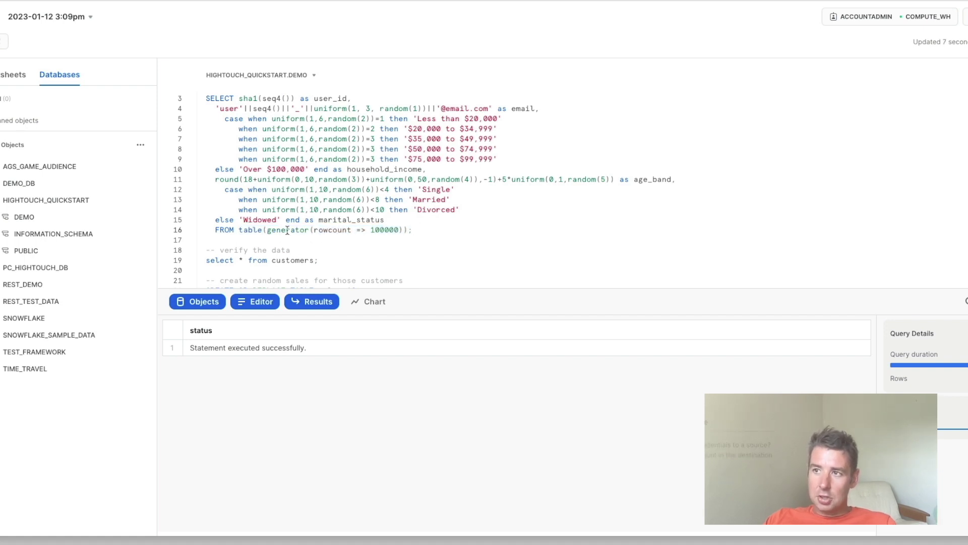
scroll(333, 241, "down", 1)
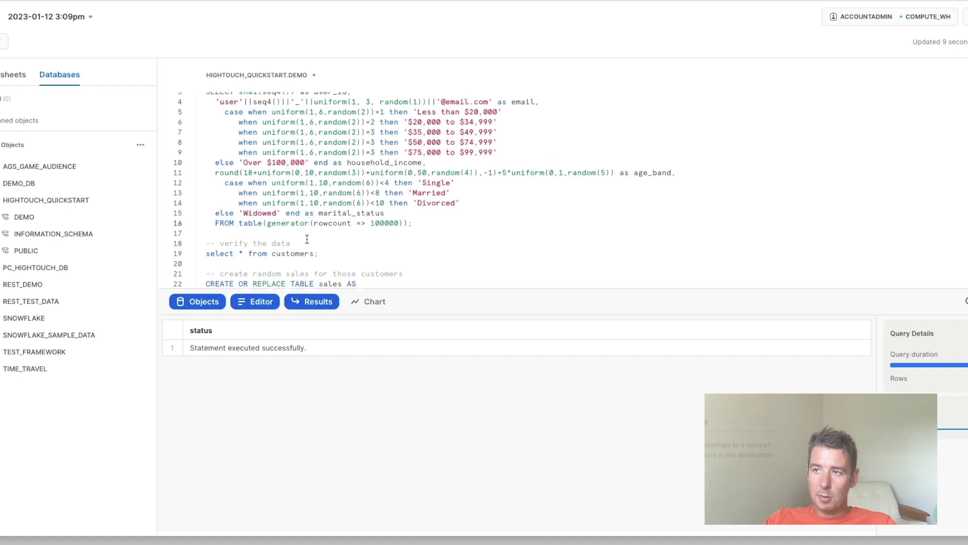
scroll(307, 239, "down", 3)
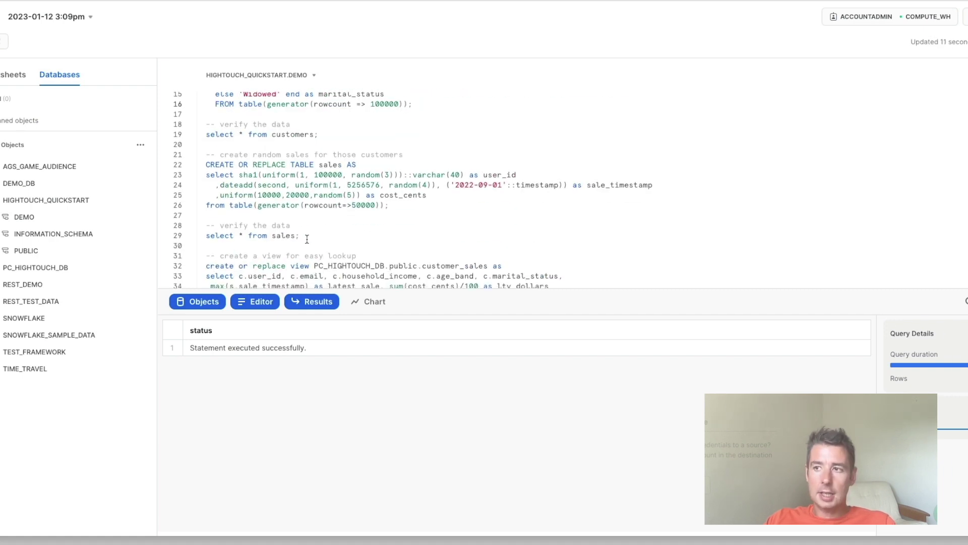
scroll(306, 238, "down", 2)
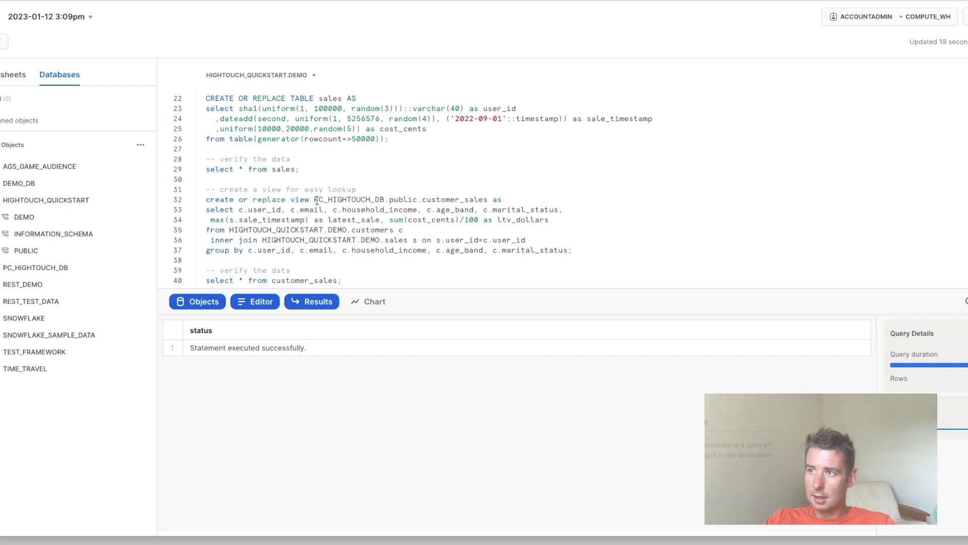
left_click_drag(302, 191, 361, 192)
left_click(361, 200)
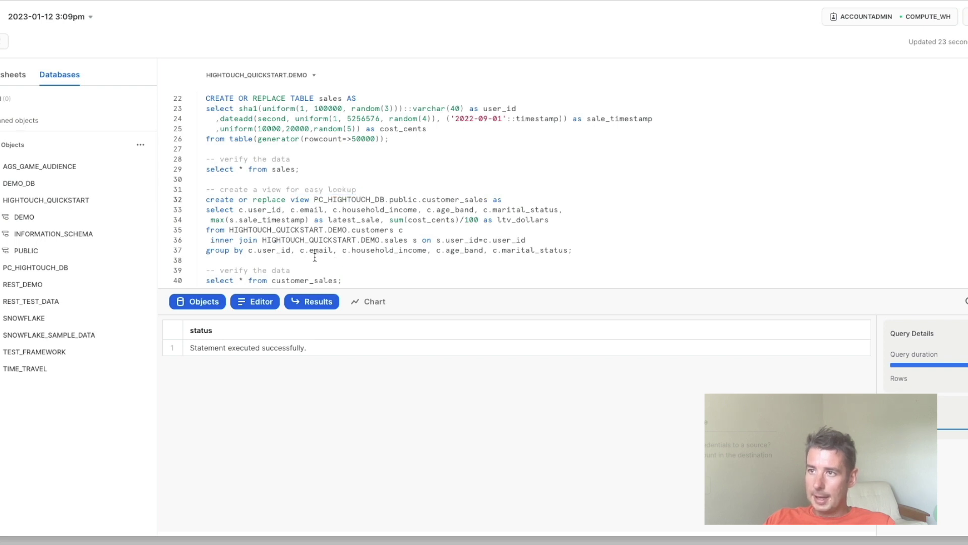
Step: Run all statements in the worksheet to create the customers and sales tables and the customer_sales view
scroll(315, 257, "up", 5)
key("ctrl+a")
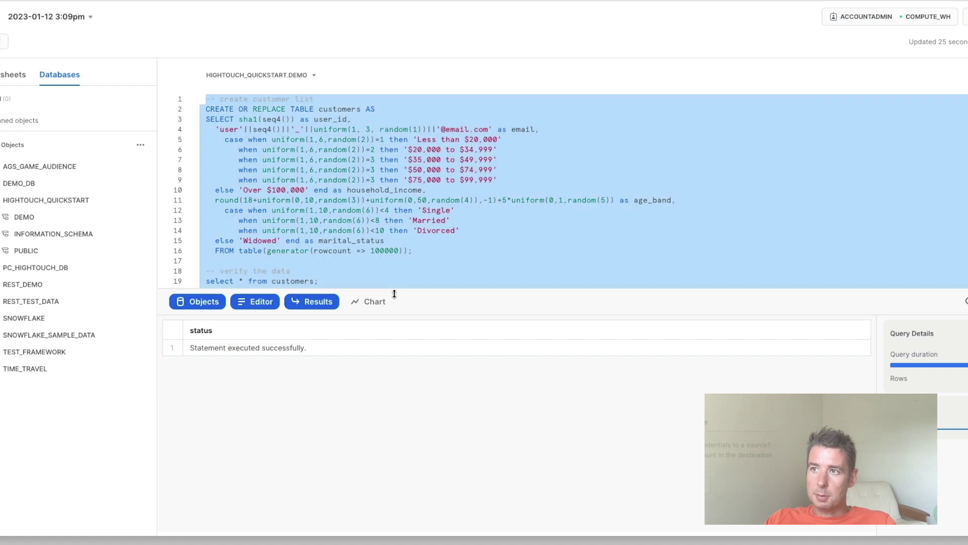
key("ctrl+Return")
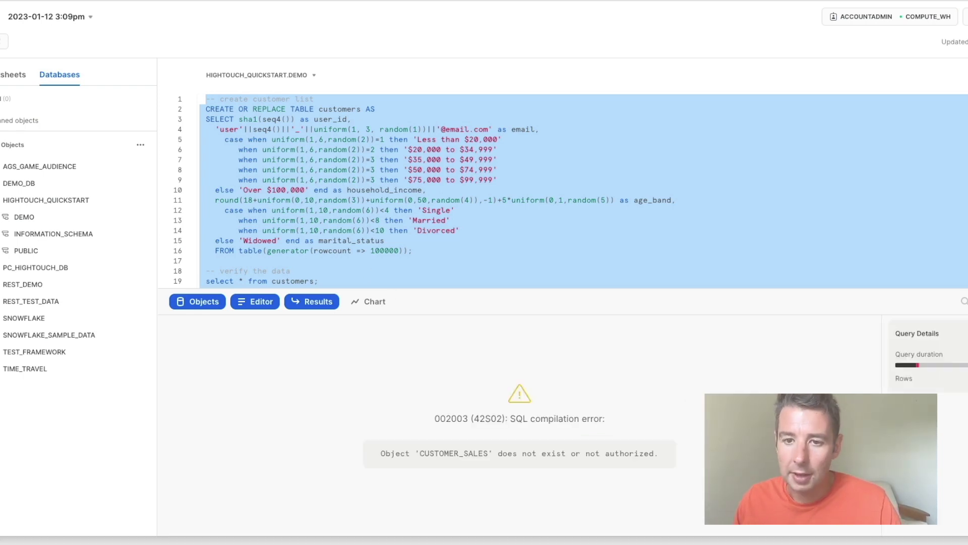
Step: Qualify customer_sales in the final select statement with PC_HIGHTOUCH_DB.public and run only that statement
left_click(367, 263)
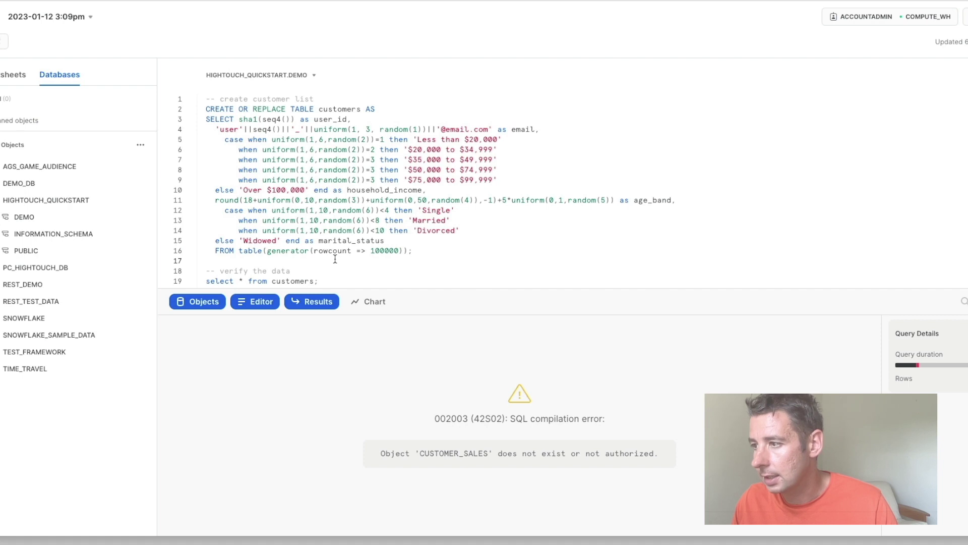
scroll(332, 257, "down", 5)
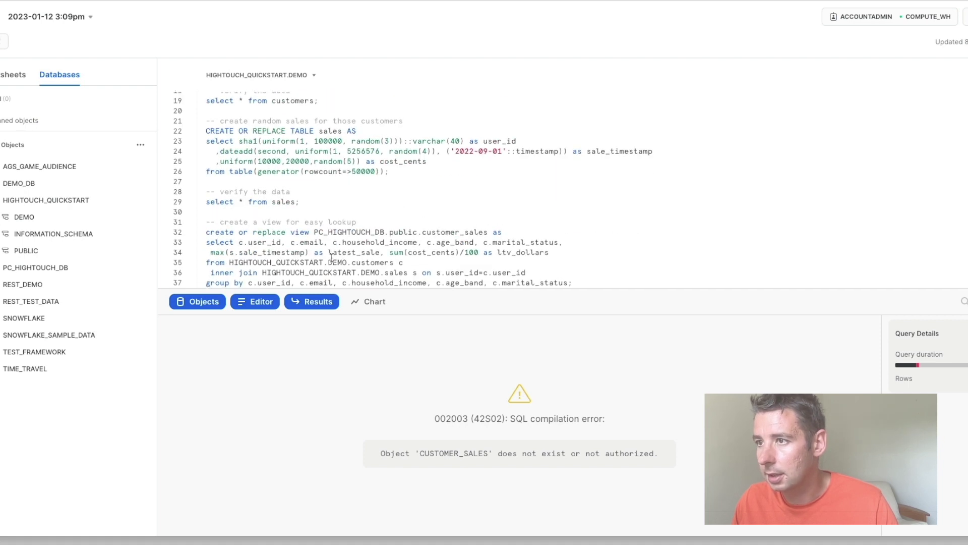
scroll(332, 258, "down", 2)
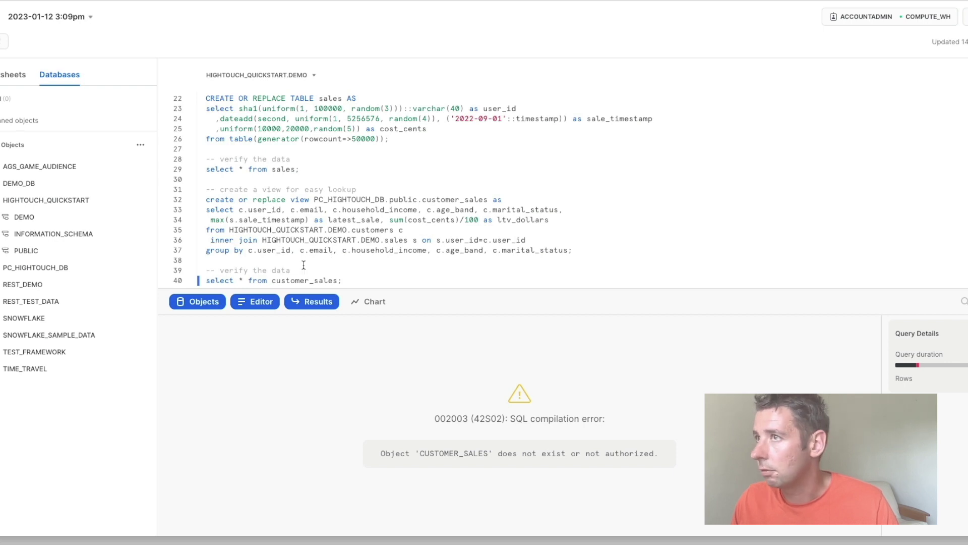
double_click(347, 200)
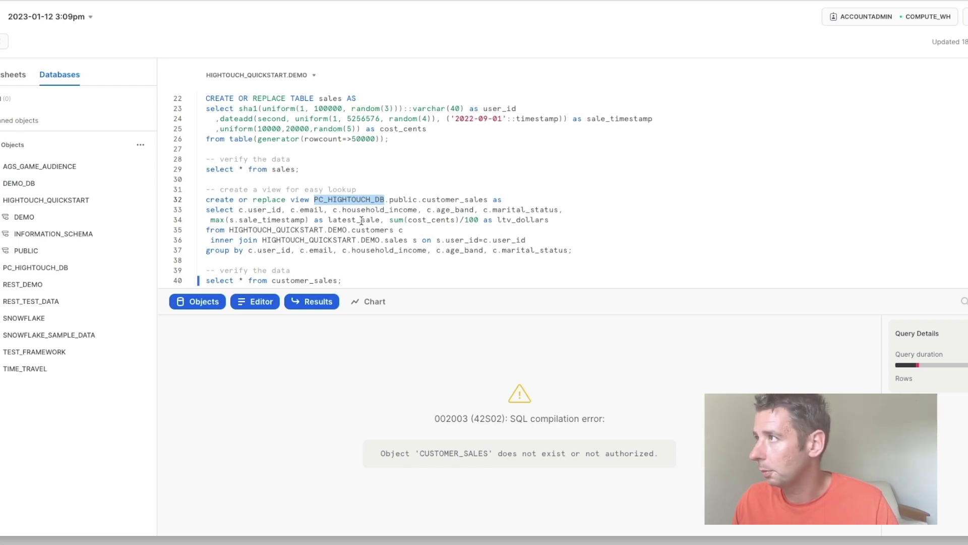
left_click(313, 199)
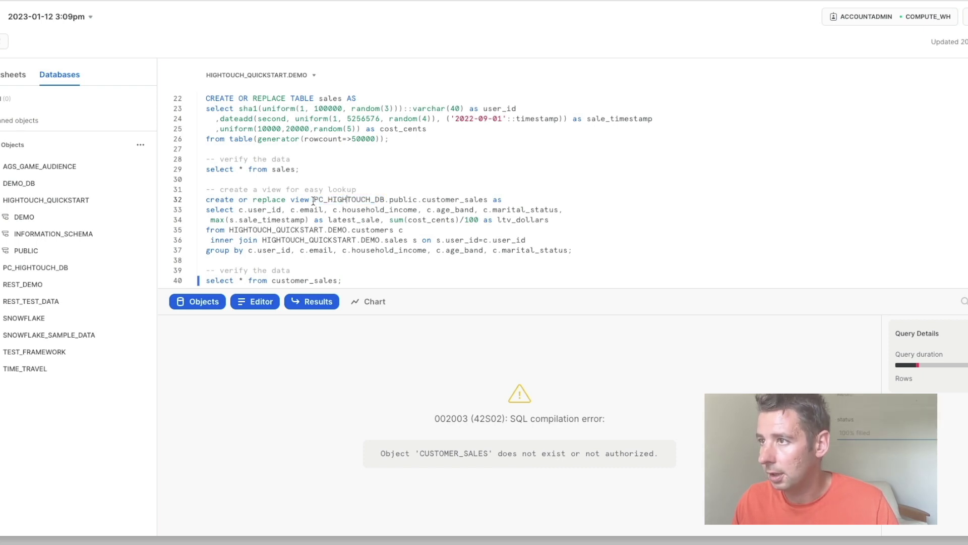
left_click_drag(313, 200, 423, 200)
key("ctrl+c")
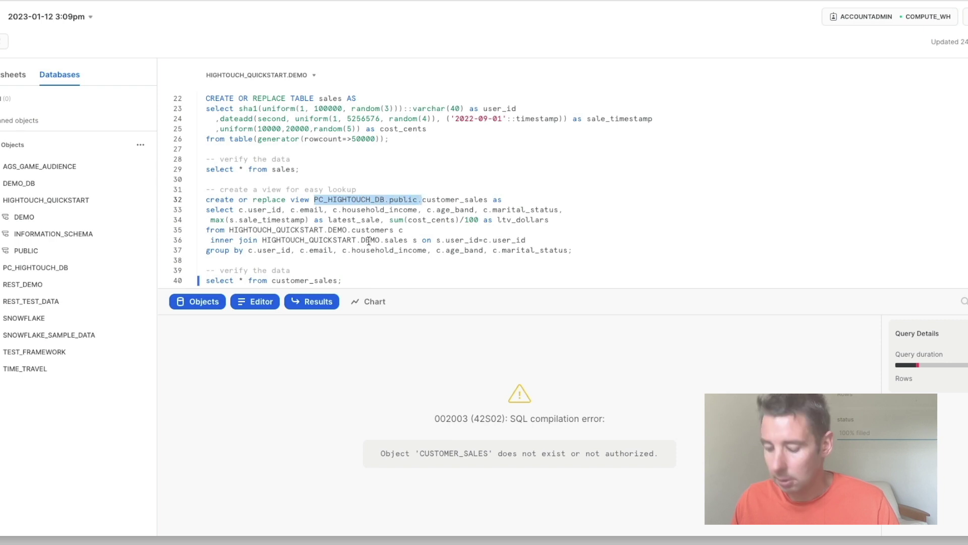
left_click(272, 281)
key("ctrl+v")
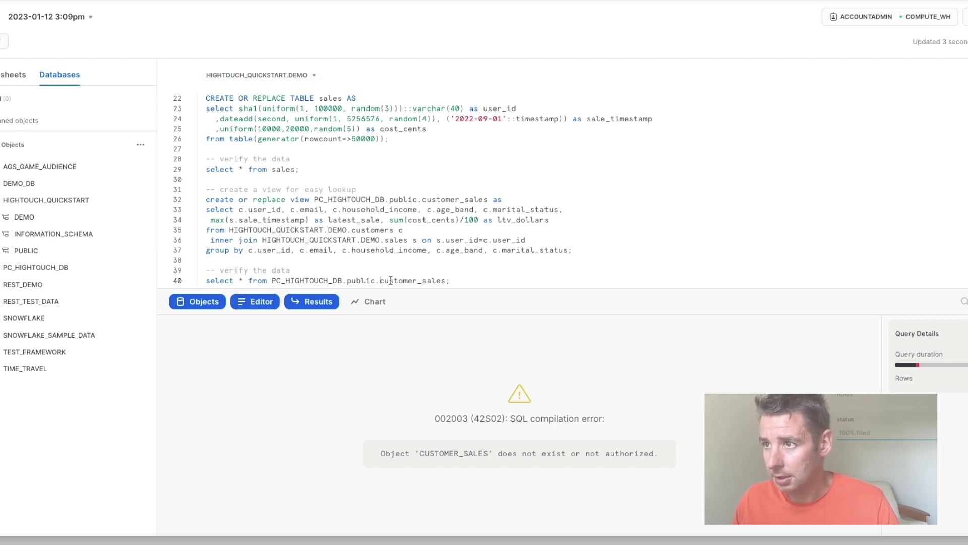
left_click_drag(465, 281, 206, 281)
key("ctrl+Return")
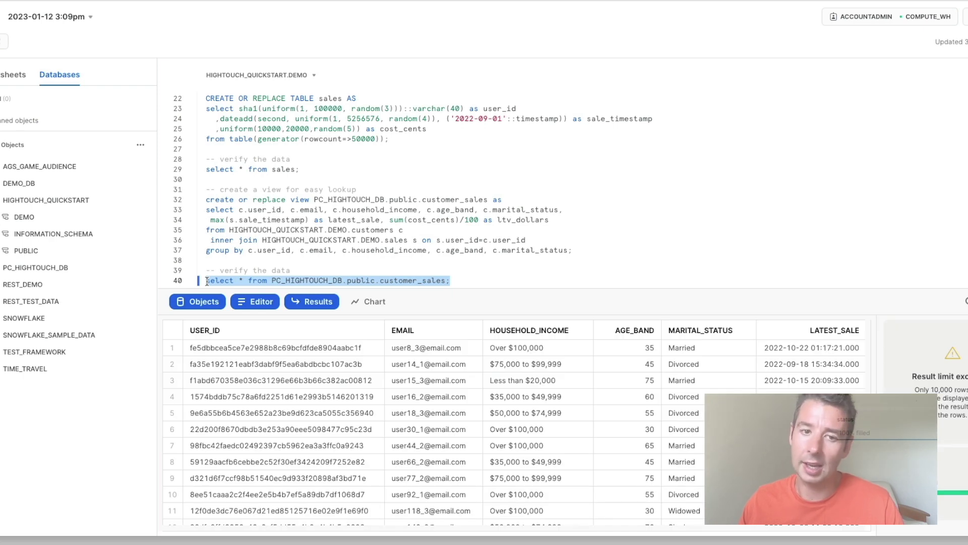
Step: Add and run GRANT SELECT ON VIEW PC_HIGHTOUCH_DB.public.customer_sales TO ROLE PC_HIGHTOUCH_ROLE; below the last query
left_click(452, 281)
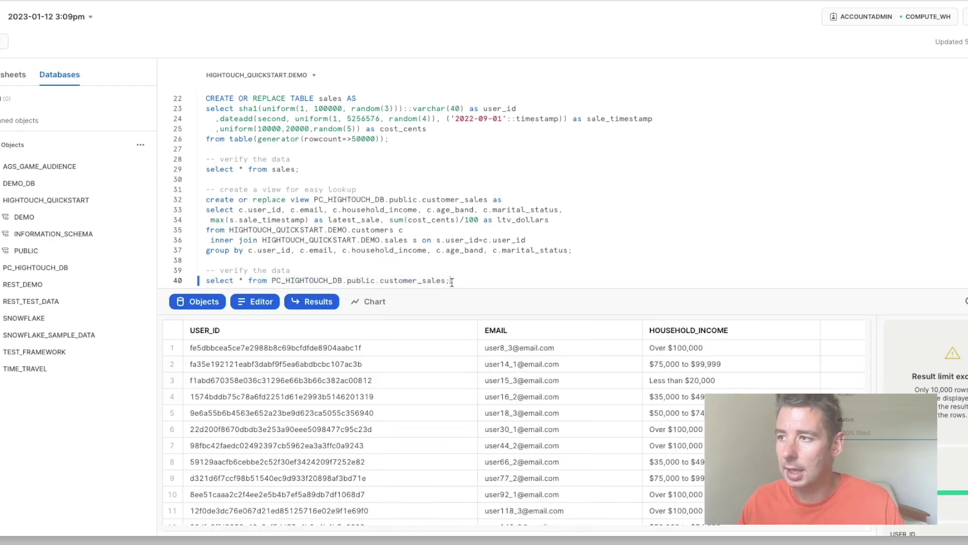
key("Return")
key("Return")
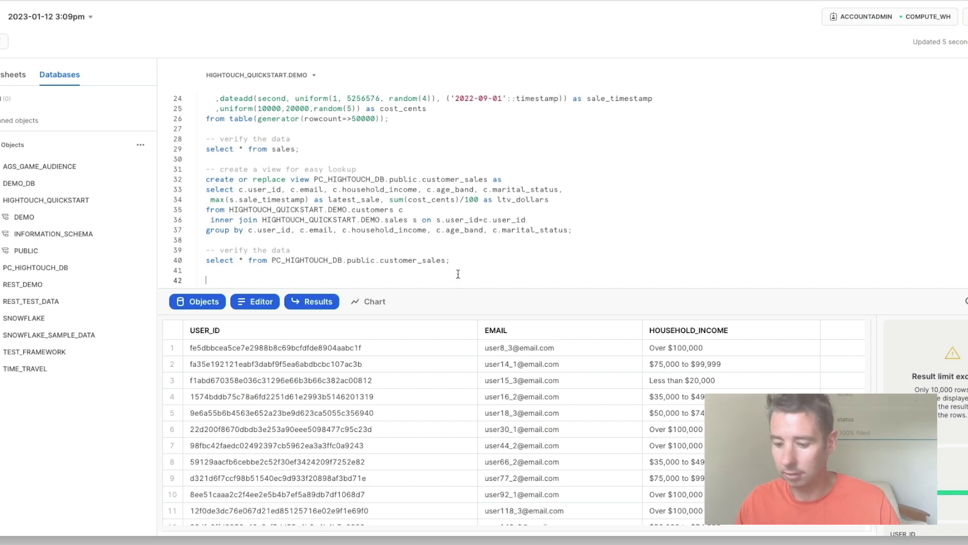
type("GRANT SELECT ON VIEW PC_HIGHTOUCH_DB.public.customer_sales TO ROLE PC_HIGHTOUCH_ROLE;")
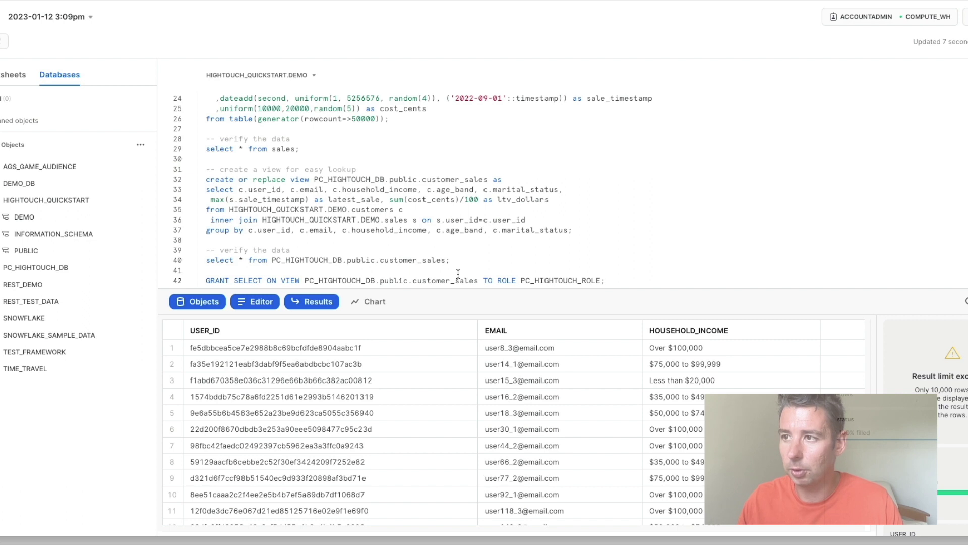
left_click_drag(205, 280, 608, 279)
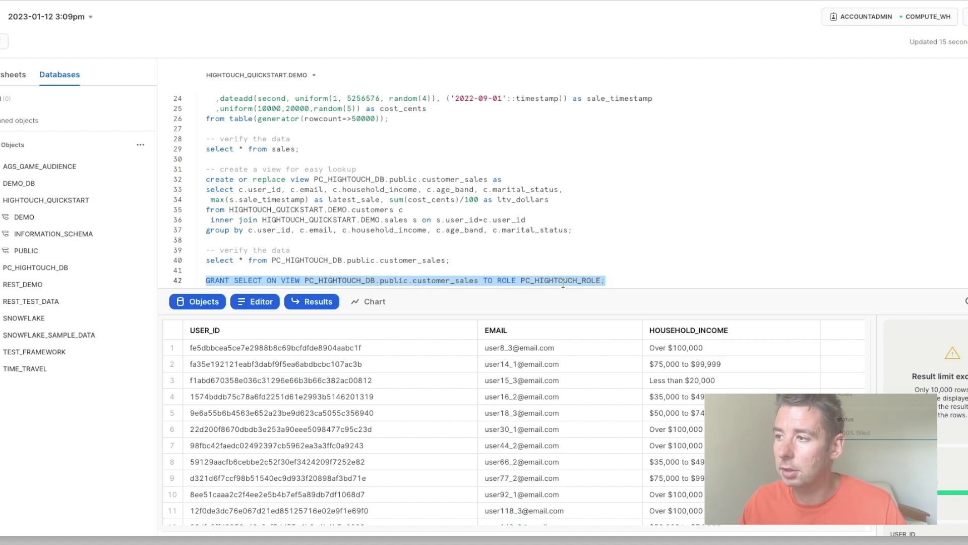
key("ctrl+Return")
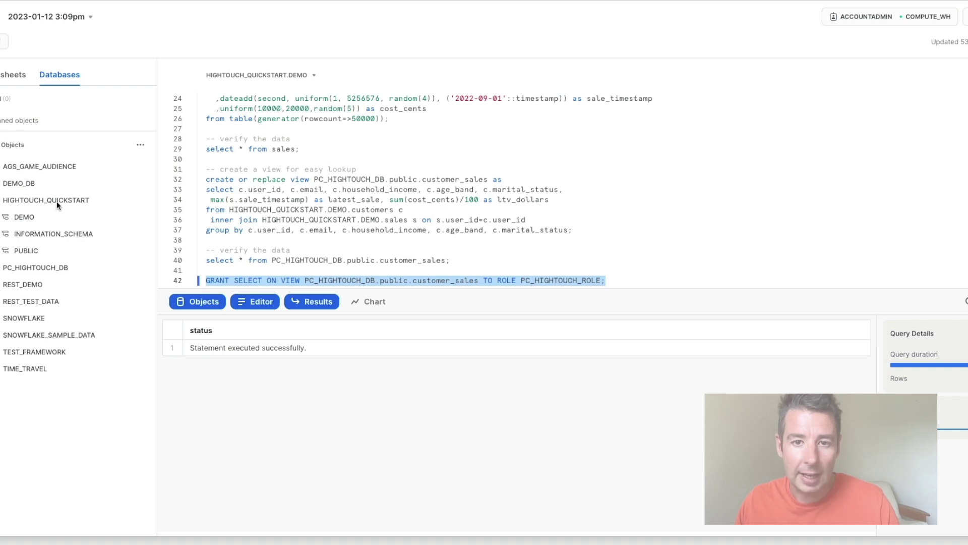
Step: Switch to Hightouch, search the destinations for google and set Google Ads as the data destination
left_click(465, 1)
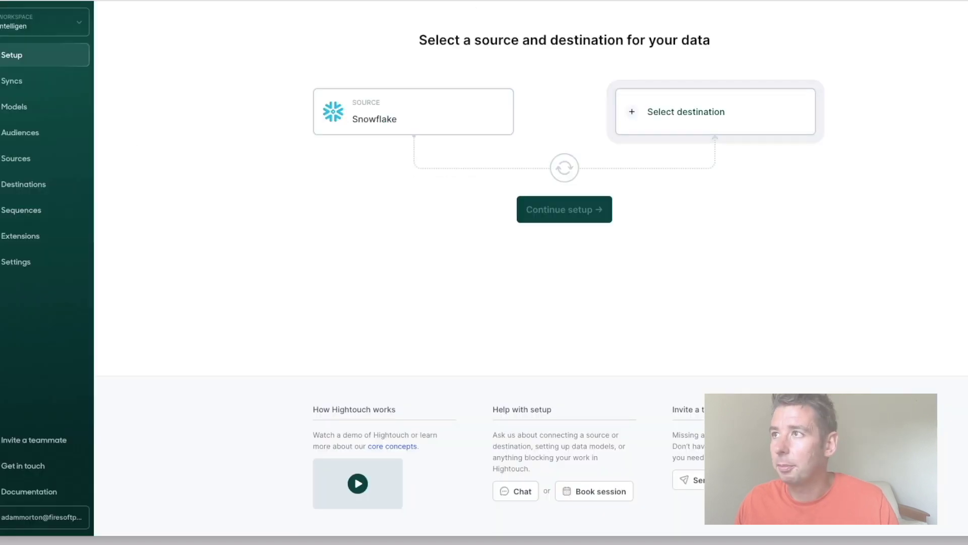
left_click(688, 116)
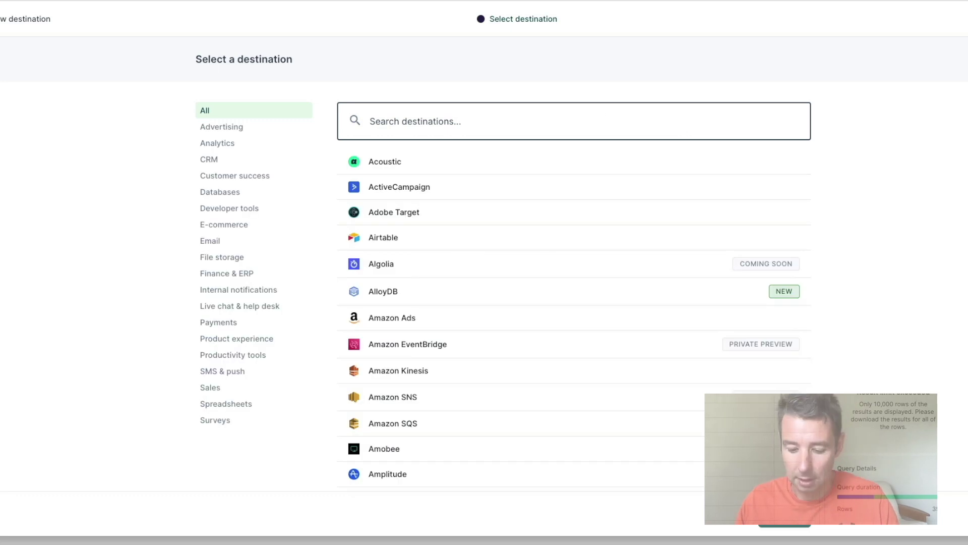
type("google")
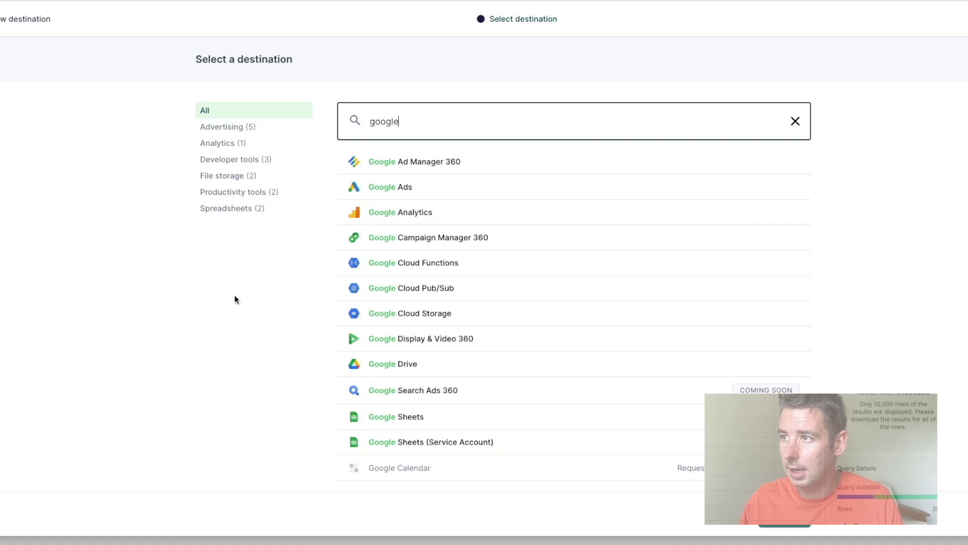
left_click(406, 186)
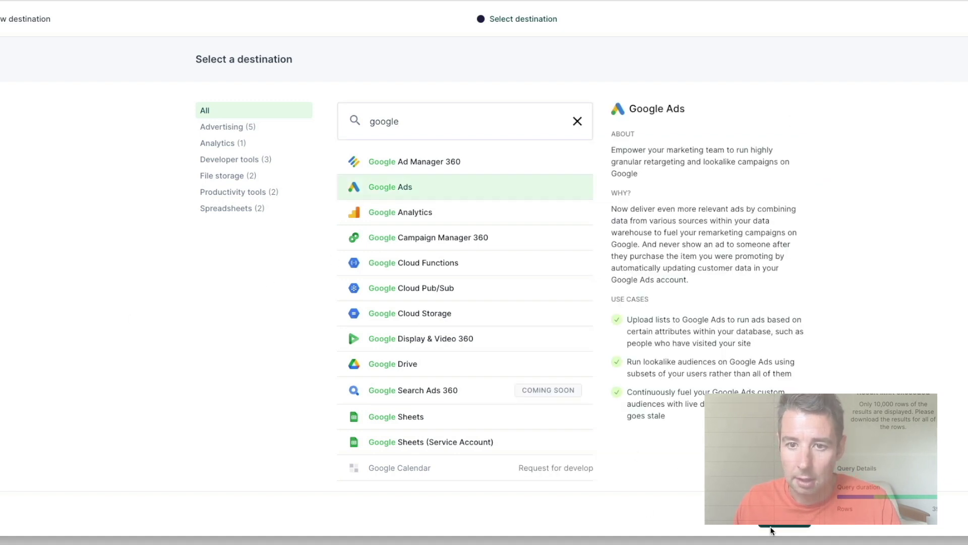
double_click(406, 188)
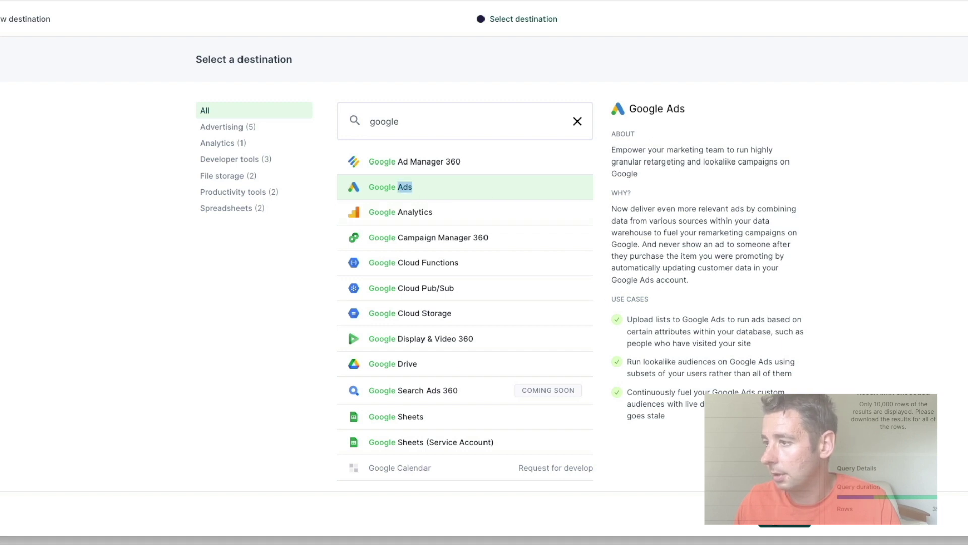
left_click(785, 516)
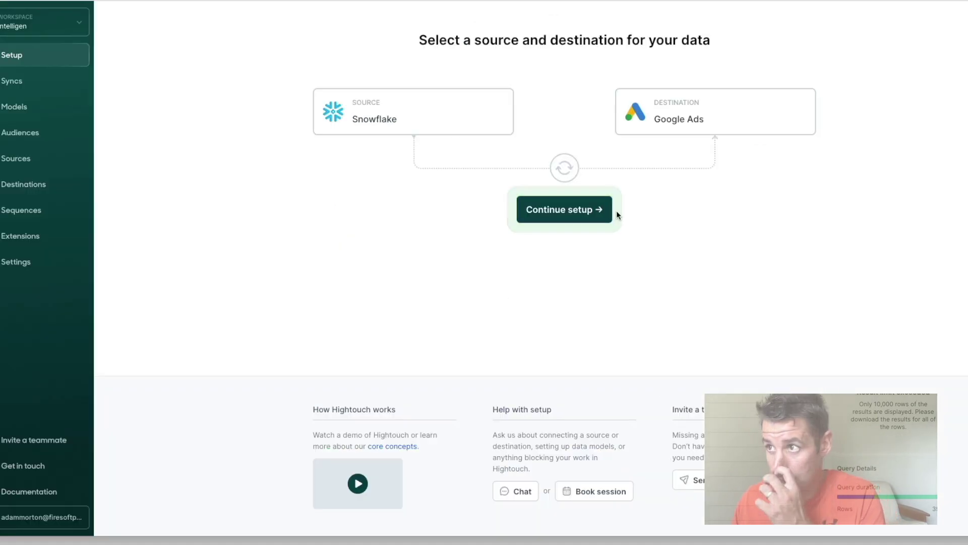
Step: Continue the Snowflake to Google Ads setup, start the guided steps and open the model setup
mouse_move(685, 119)
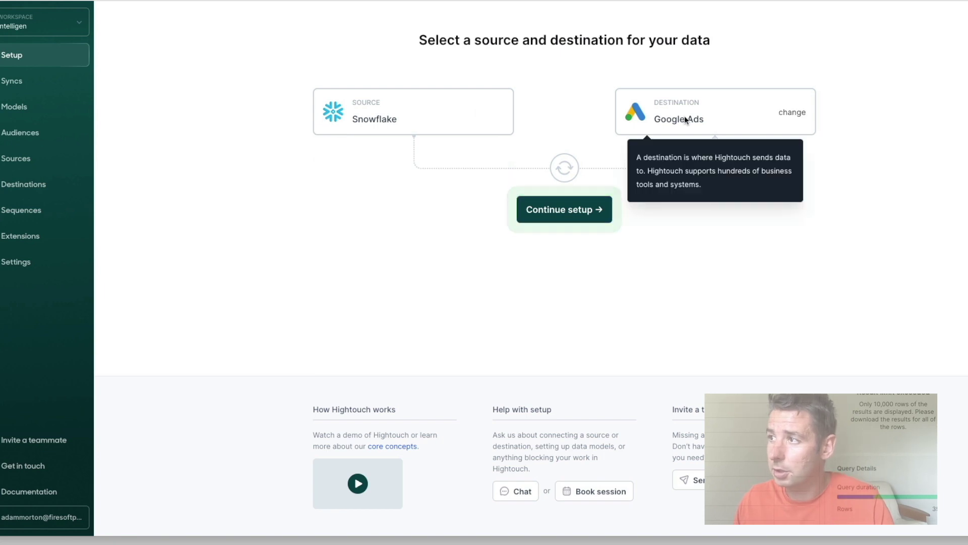
left_click(583, 214)
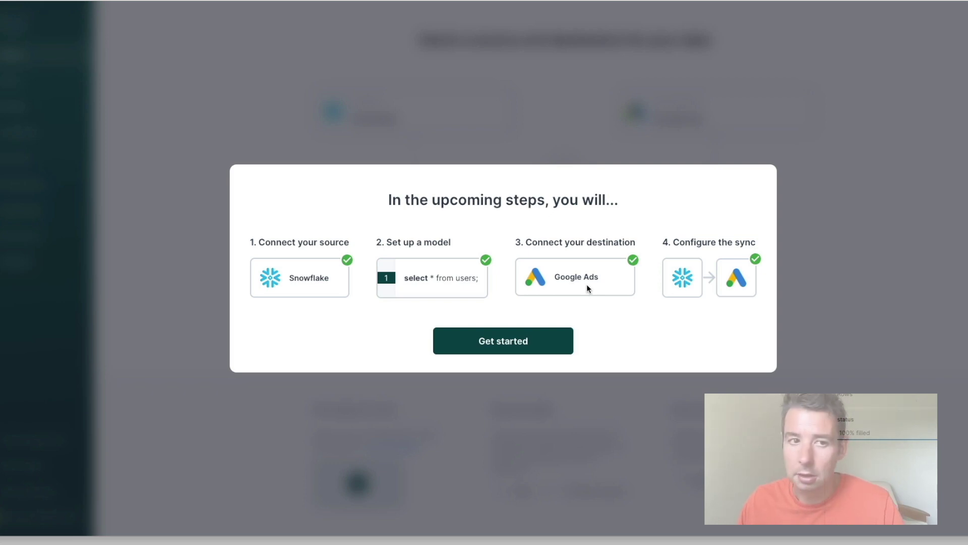
left_click(503, 341)
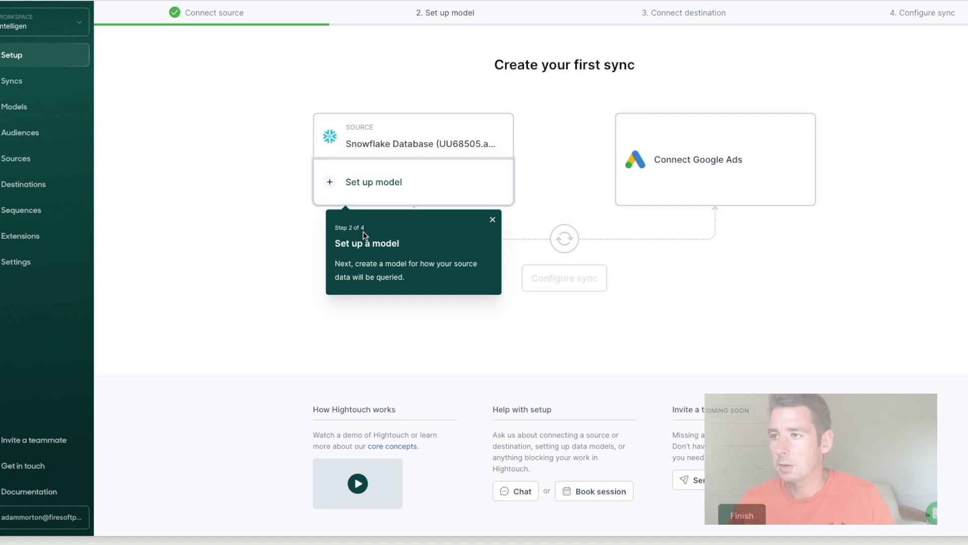
left_click(350, 194)
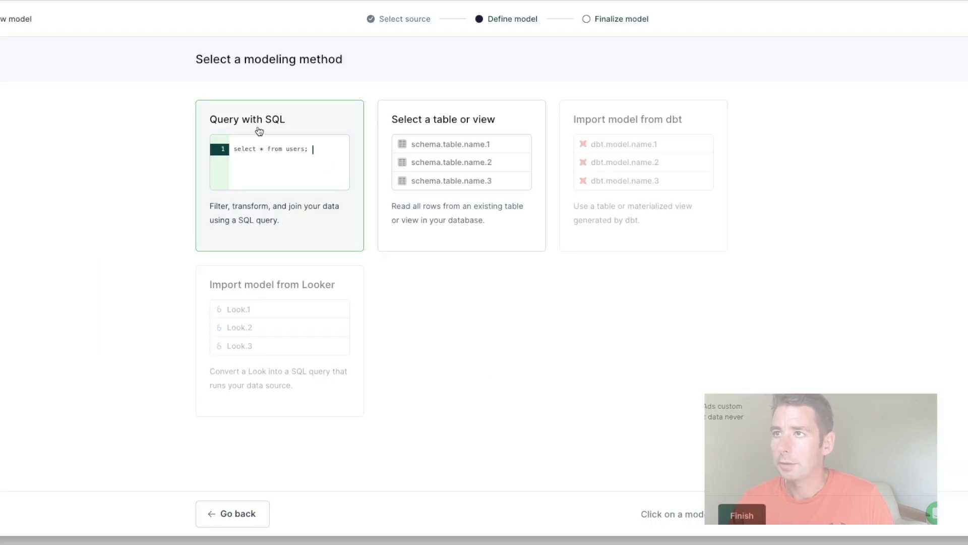
Step: Copy the customer_sales select statement from the Snowflake worksheet, and choose Query with SQL as the modeling method in Hightouch
left_click(338, 1)
left_click(313, 261)
left_click_drag(450, 260, 206, 260)
key("ctrl+c")
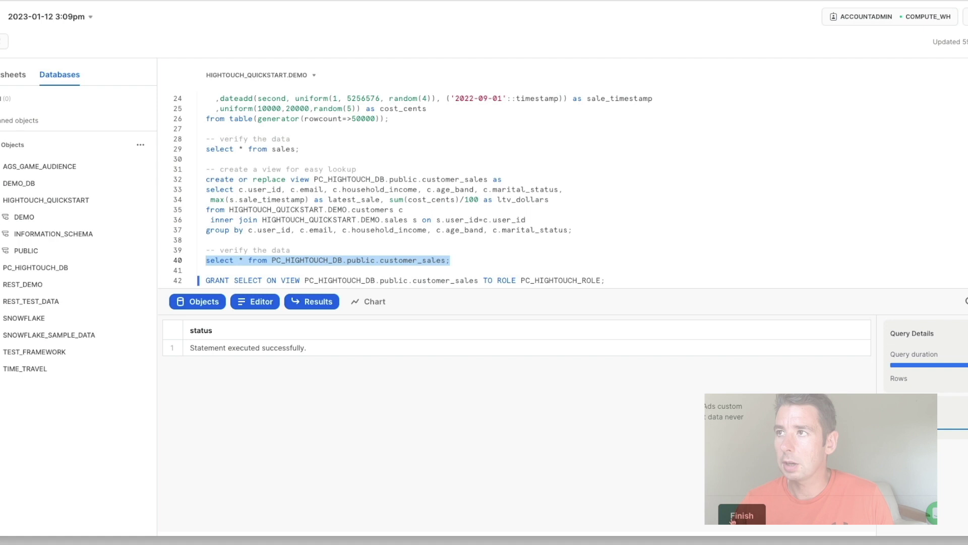
left_click(430, 1)
left_click(296, 147)
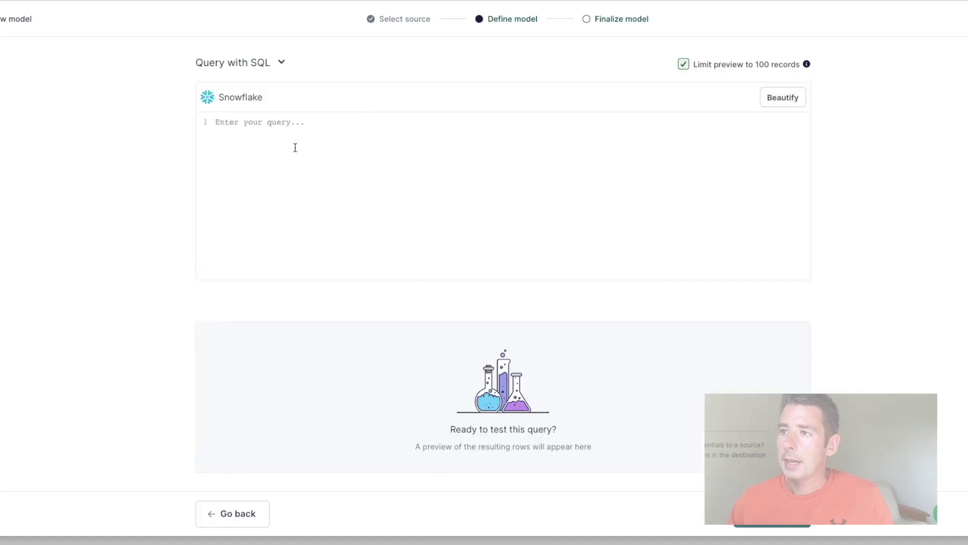
Step: Paste the copied customer_sales select statement into the model's SQL query, beautify it and preview the resulting rows
key("ctrl+v")
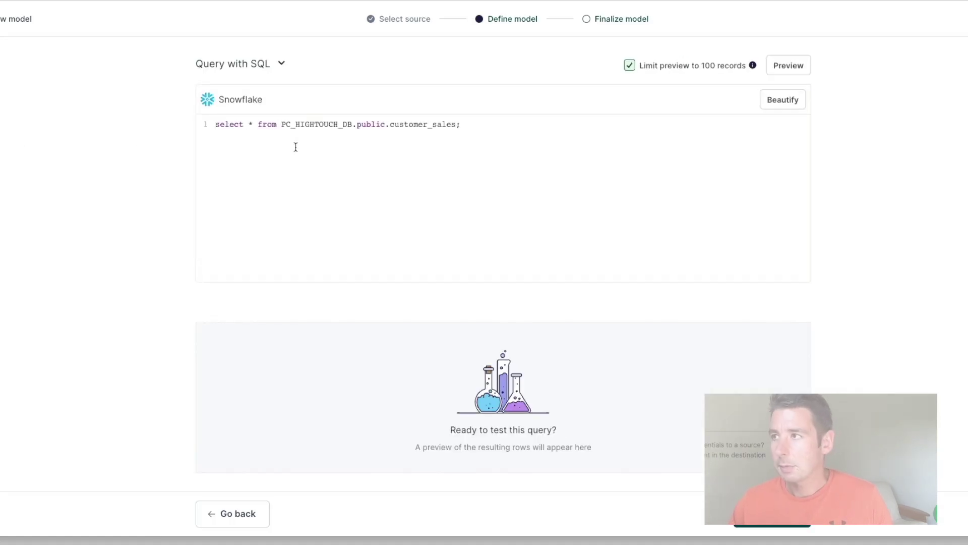
left_click(767, 101)
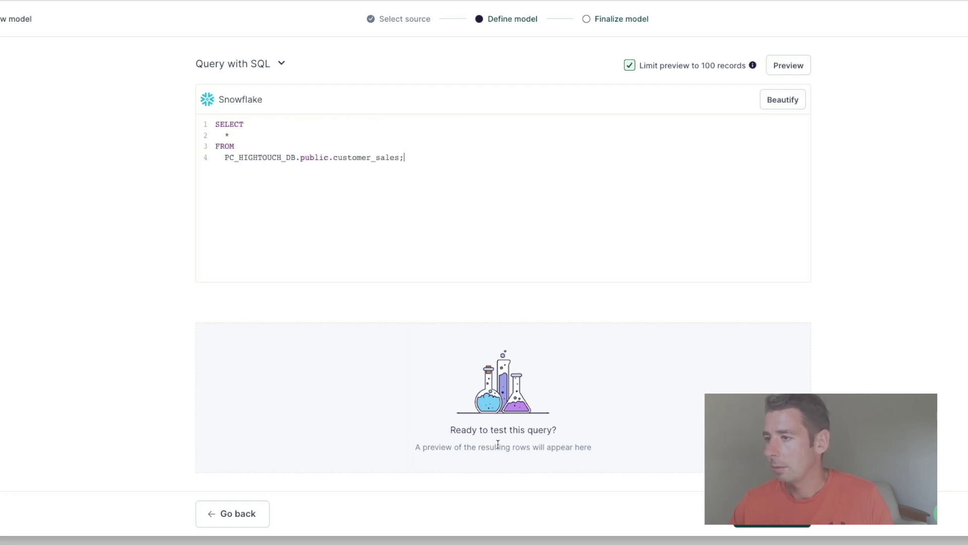
left_click(788, 67)
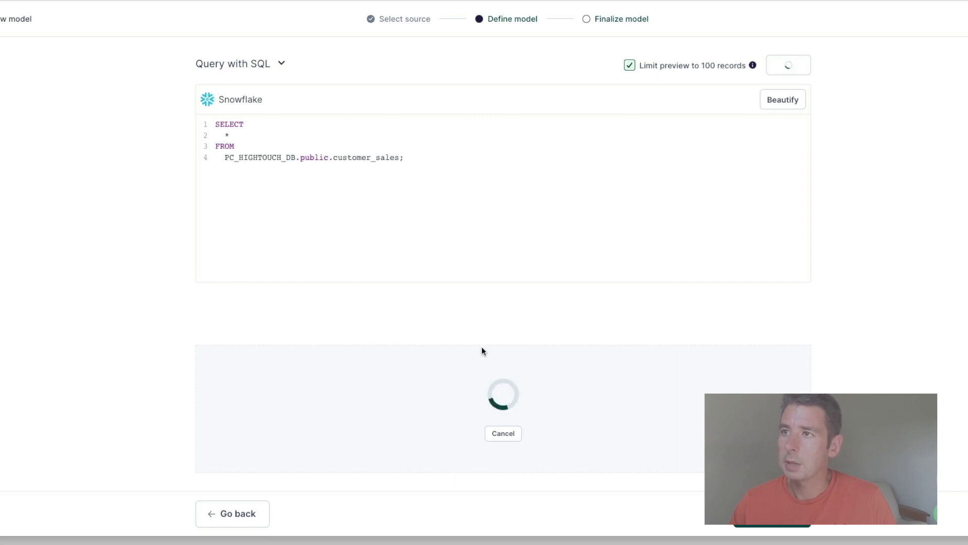
Step: Switch to Snowflake, check the status of the PC_HIGHTOUCH_WH warehouse, view the usage page, and reopen the 2023-01-12 3:09pm worksheet
left_click(318, 1)
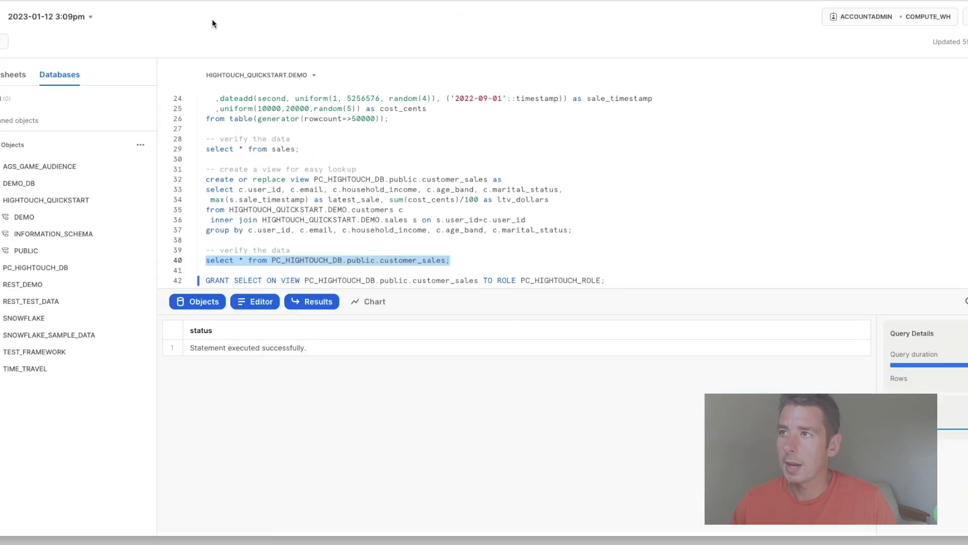
left_click(2, 38)
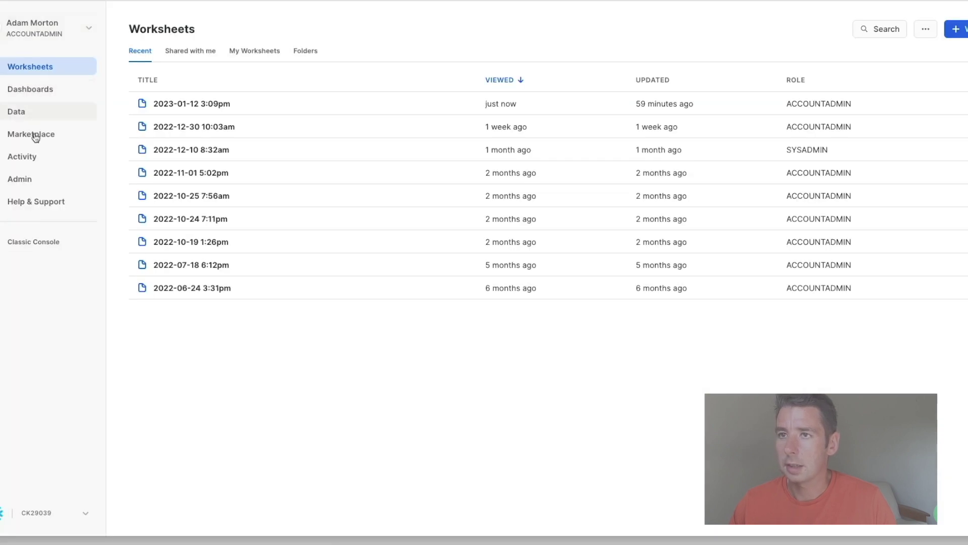
left_click(29, 182)
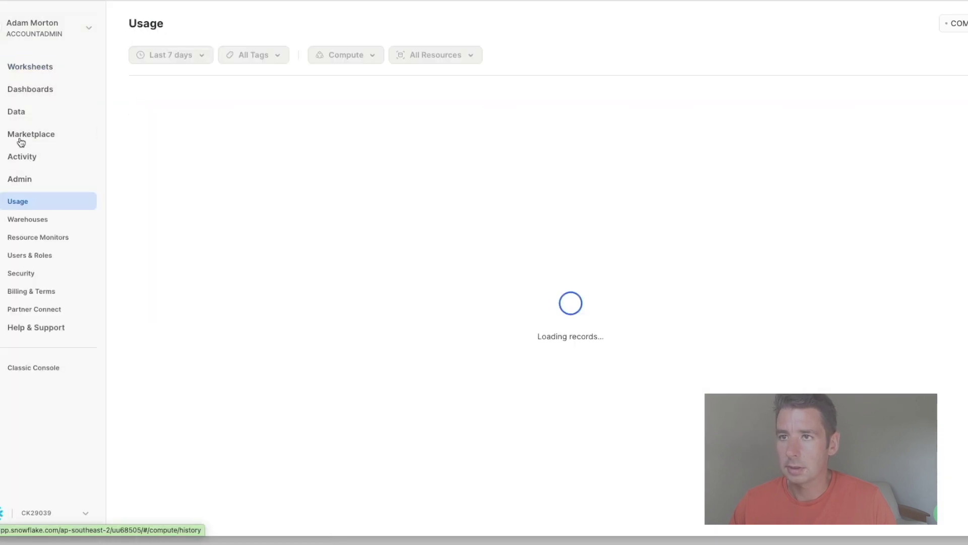
left_click(36, 220)
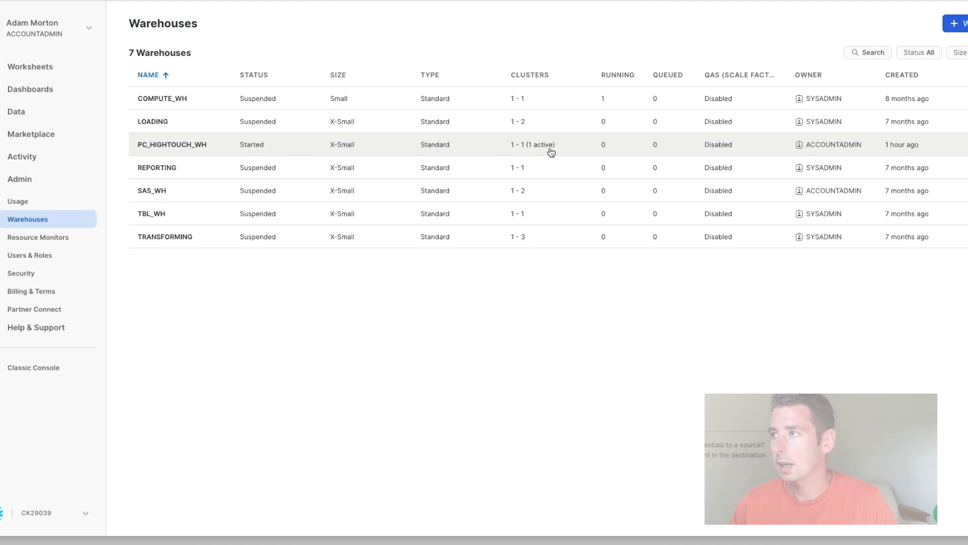
left_click(41, 201)
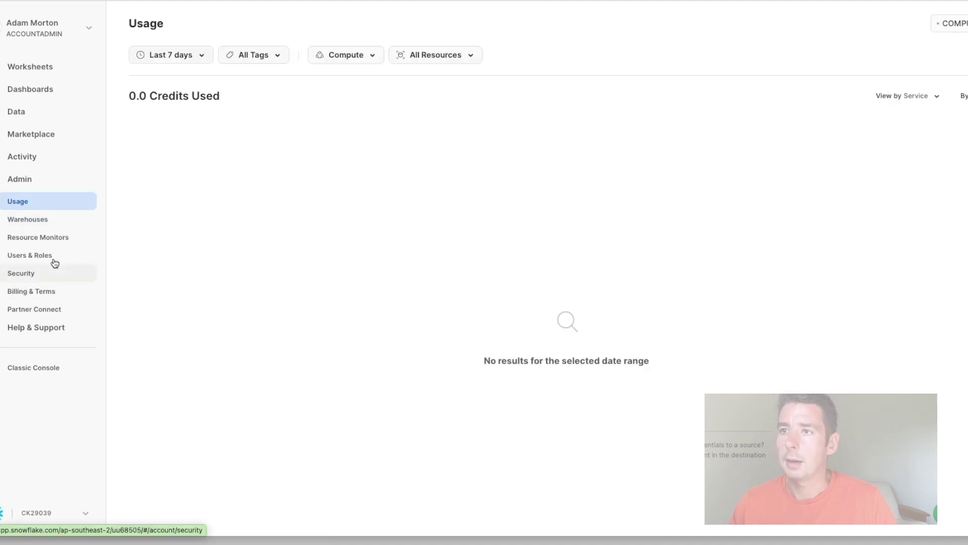
left_click(25, 68)
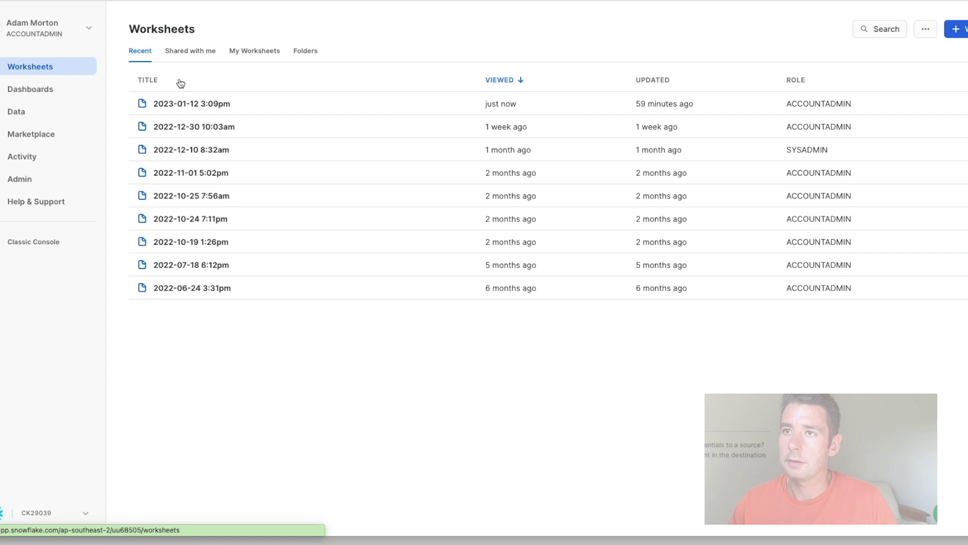
left_click(217, 104)
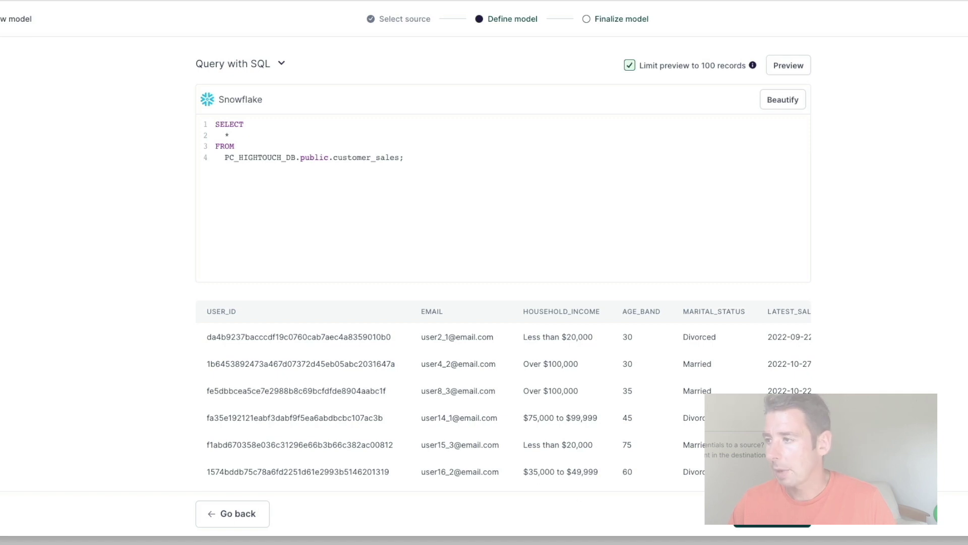
Step: Continue from the Hightouch query, name the model Customer Sales, set its primary key to USER_ID and finish it
left_click(772, 514)
left_click(231, 145)
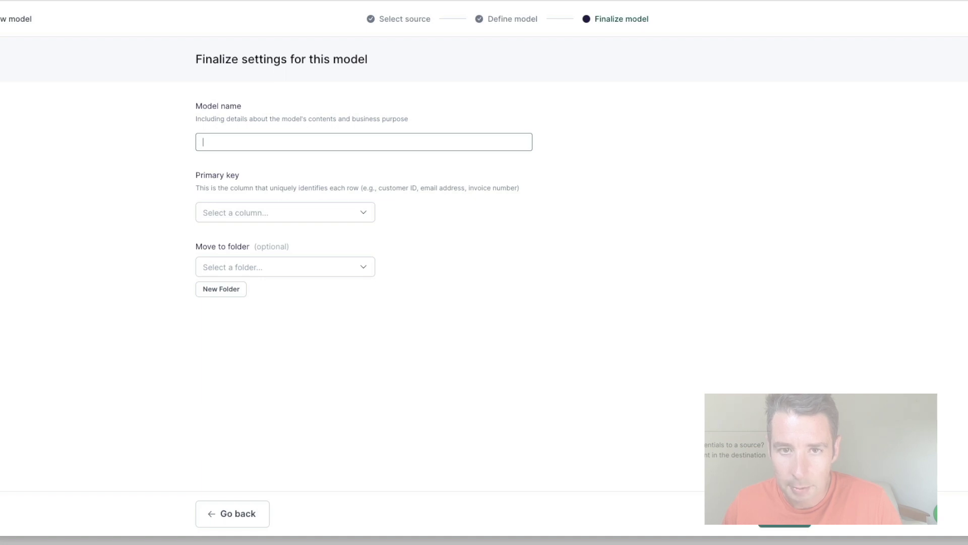
type("Customer Sales")
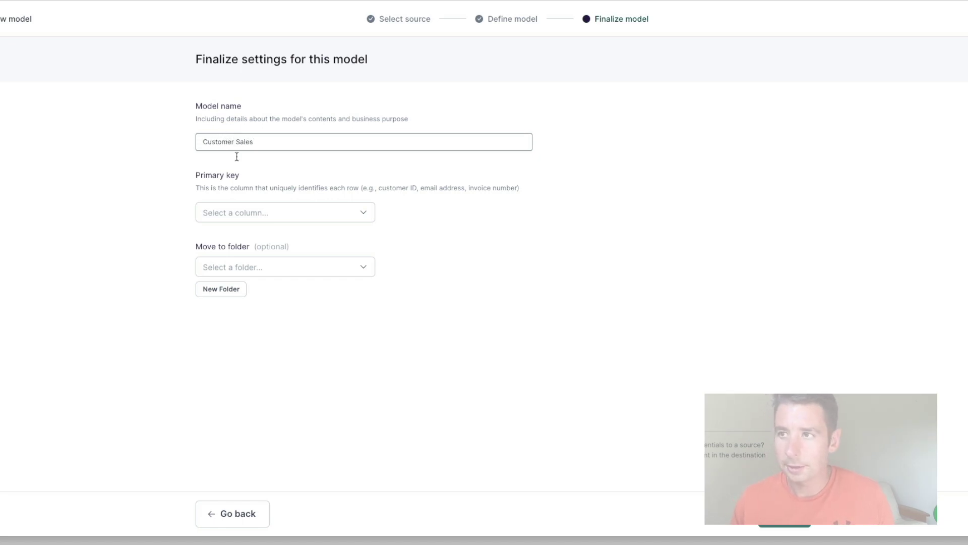
left_click(335, 218)
left_click(325, 235)
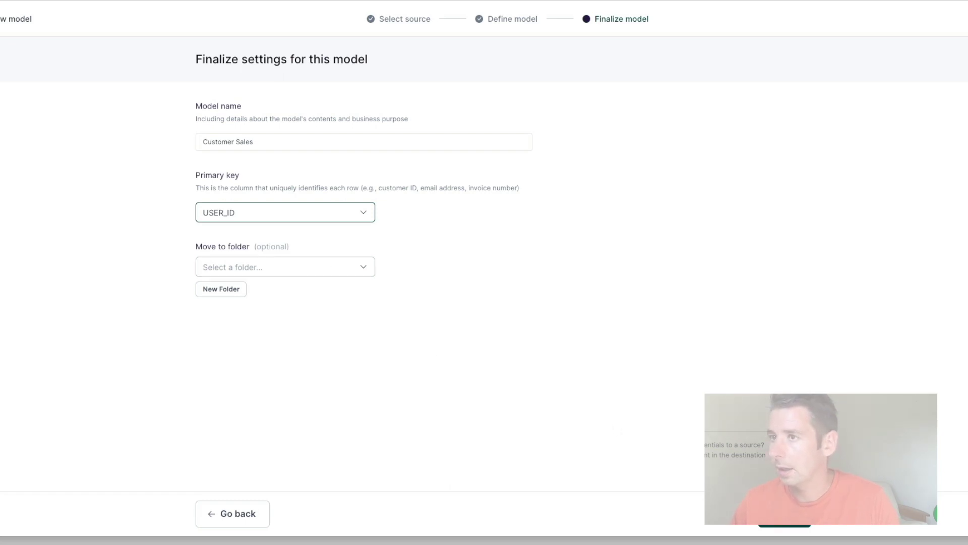
left_click(794, 517)
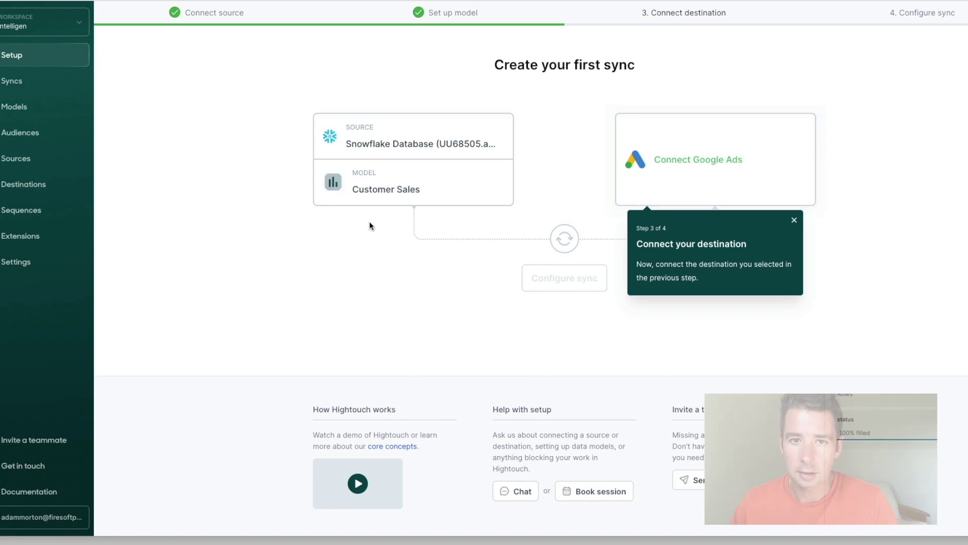
Step: Connect the Google Ads destination by authorizing Hightouch with the existing Google account, and continue to the destination's final settings
left_click(673, 159)
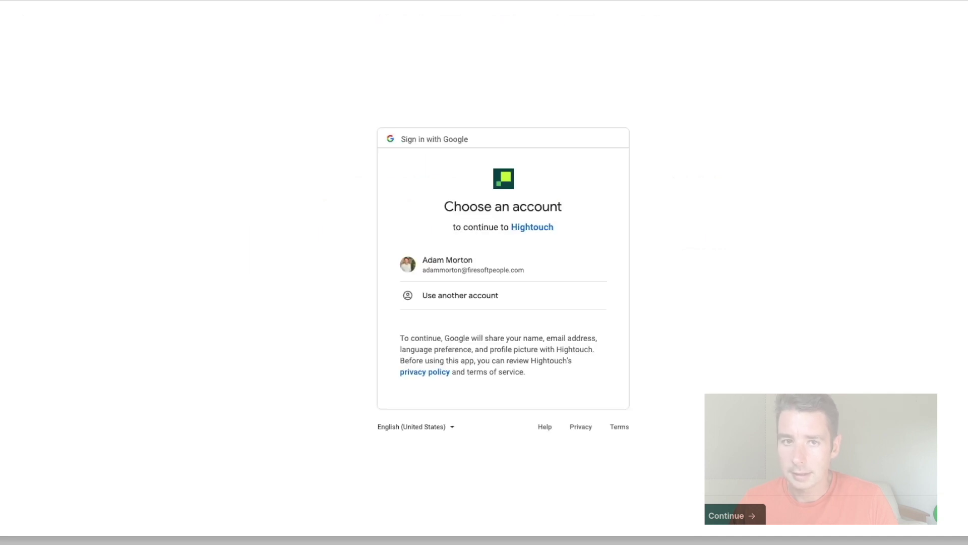
left_click(446, 262)
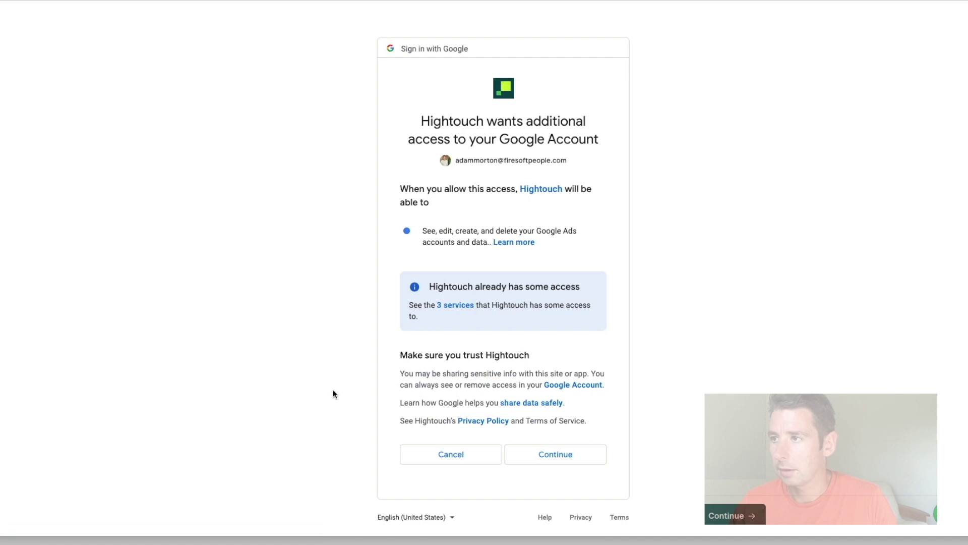
left_click(560, 450)
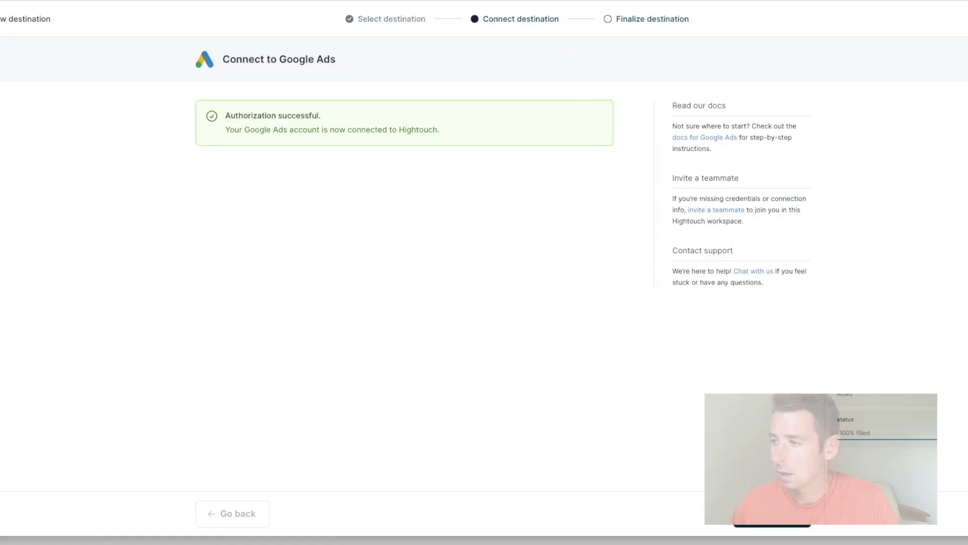
left_click(771, 515)
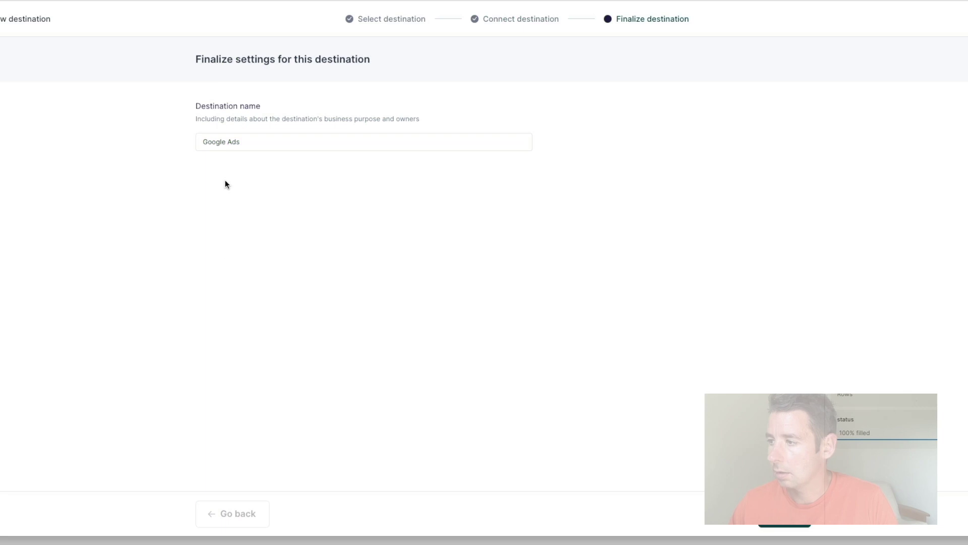
Step: Name the destination Sample Google Ads Destination and finish its setup
left_click(201, 142)
type("Sample")
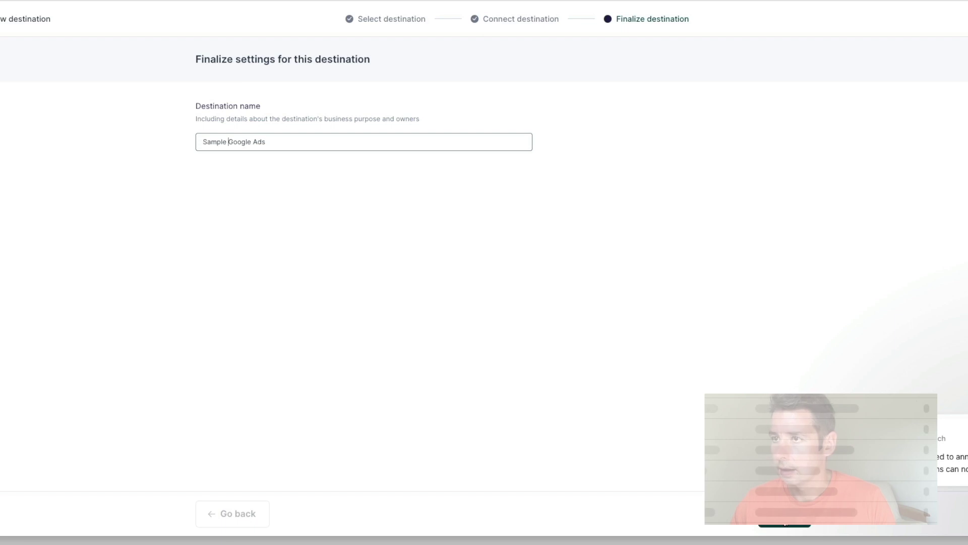
left_click(351, 144)
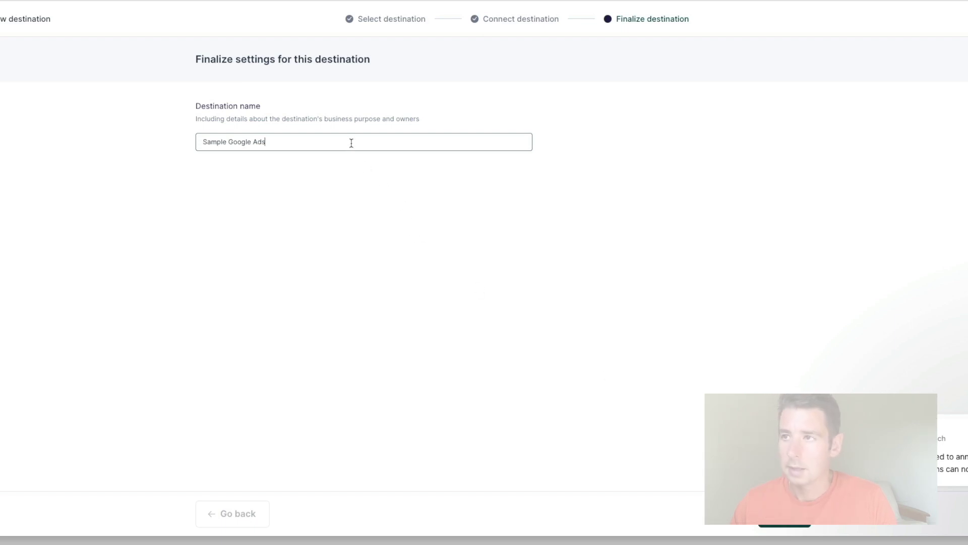
type("Destinatiio")
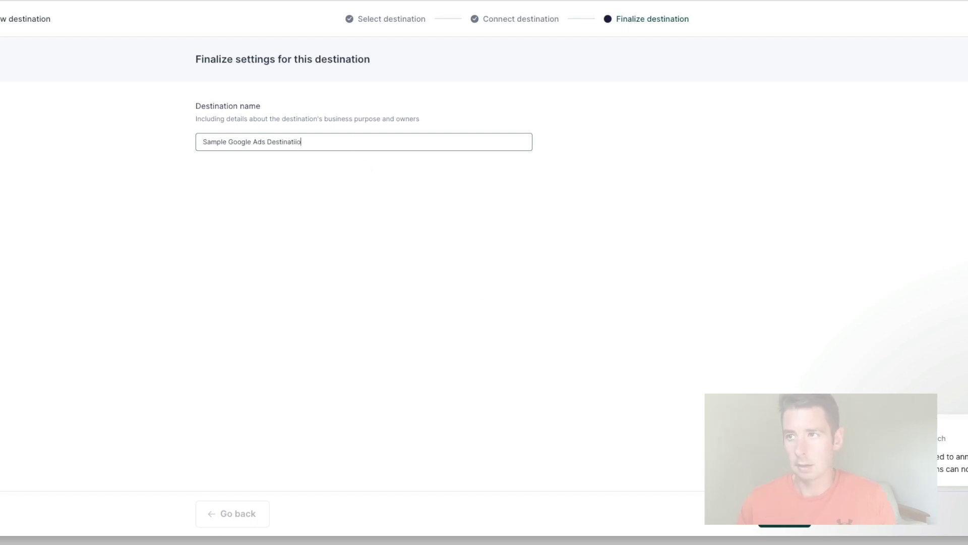
key("BackSpace")
key("BackSpace")
type("on")
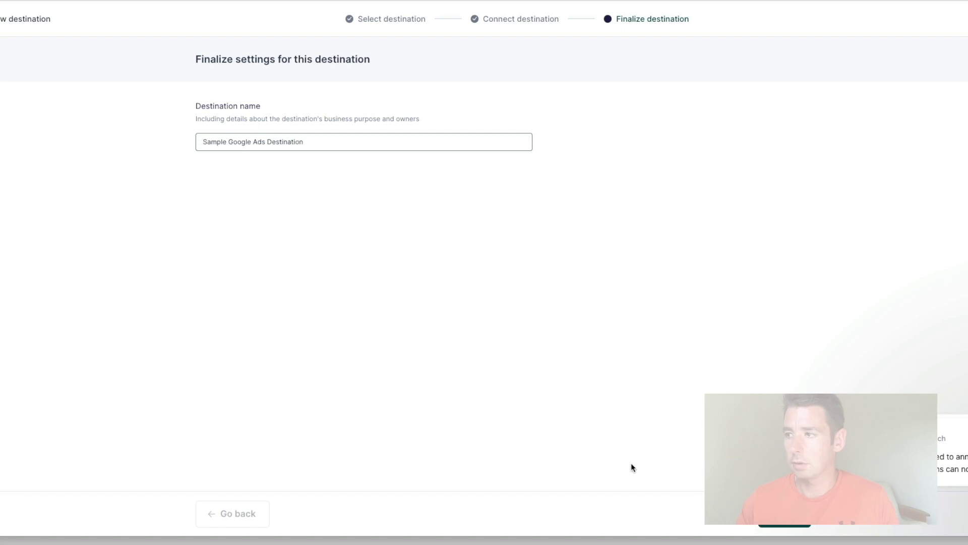
key("Return")
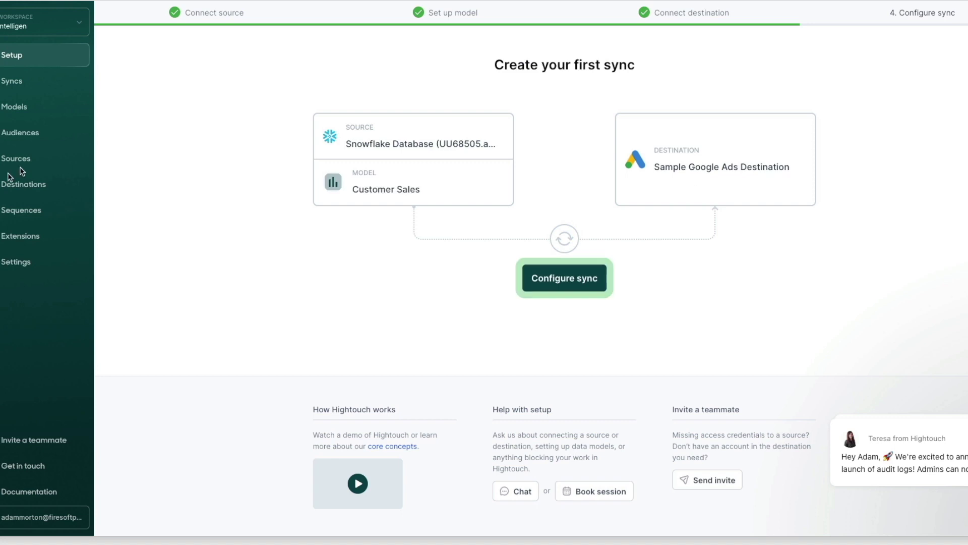
Step: Open the audiences and start configuring a parent model with the Snowflake database as its data source
left_click(41, 140)
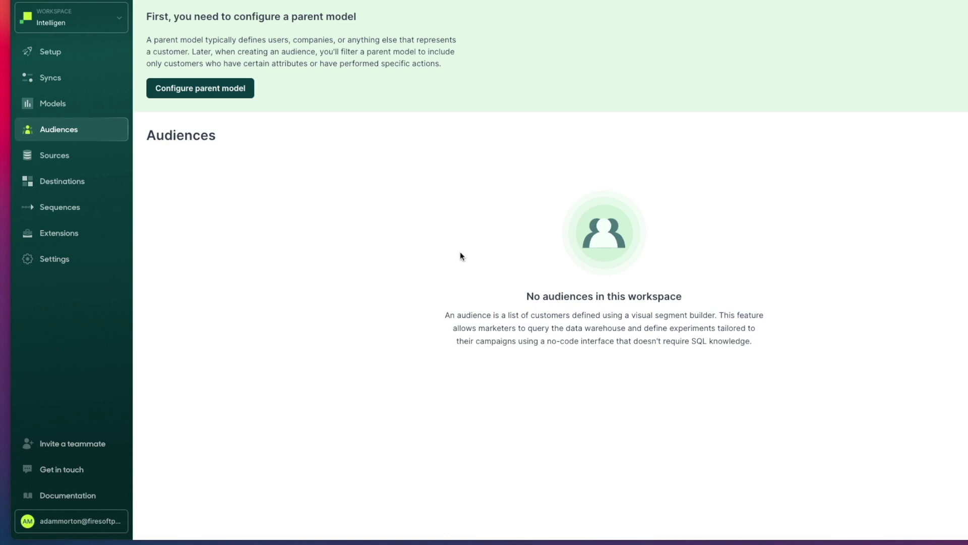
left_click(213, 93)
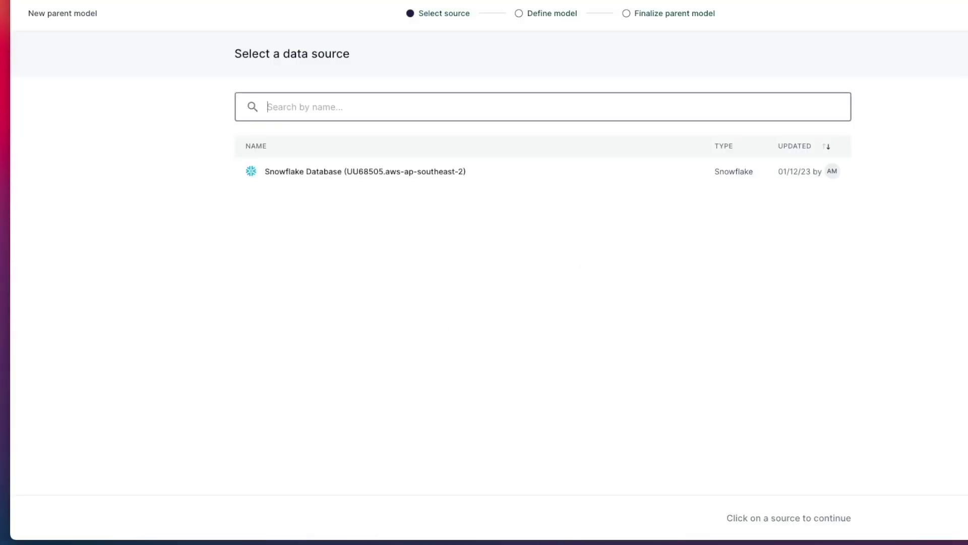
left_click(348, 171)
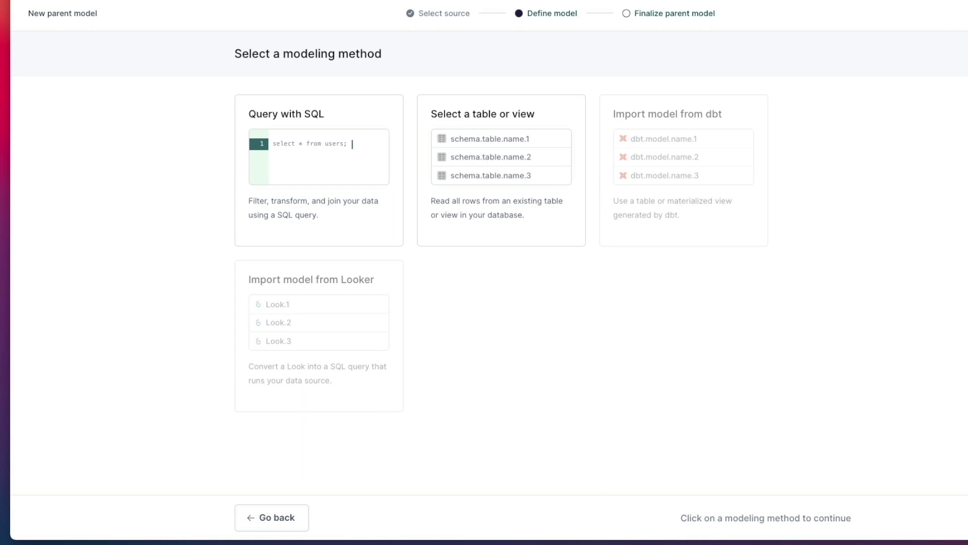
Step: Define the parent model from the PUBLIC.CUSTOMER_SALES view, preview its rows and continue to the final settings
left_click(460, 137)
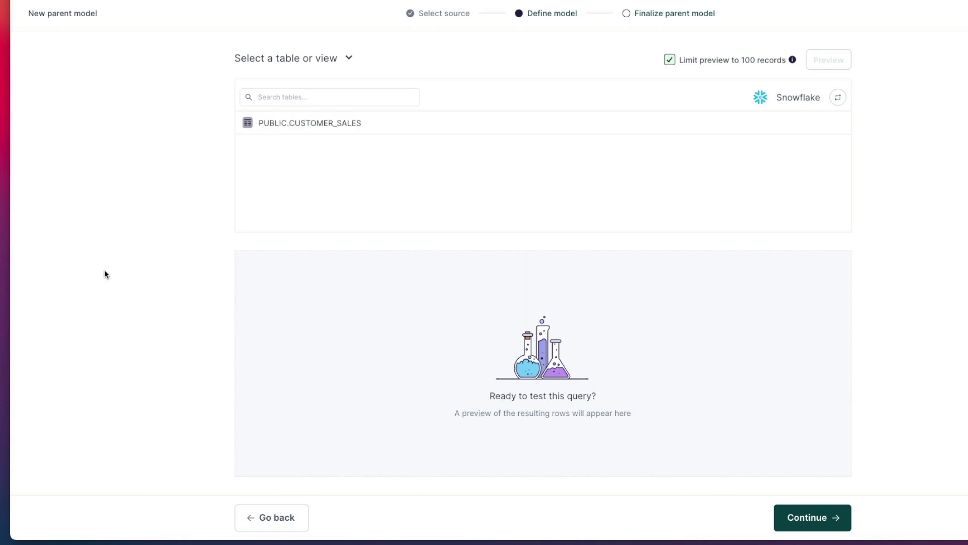
left_click(341, 130)
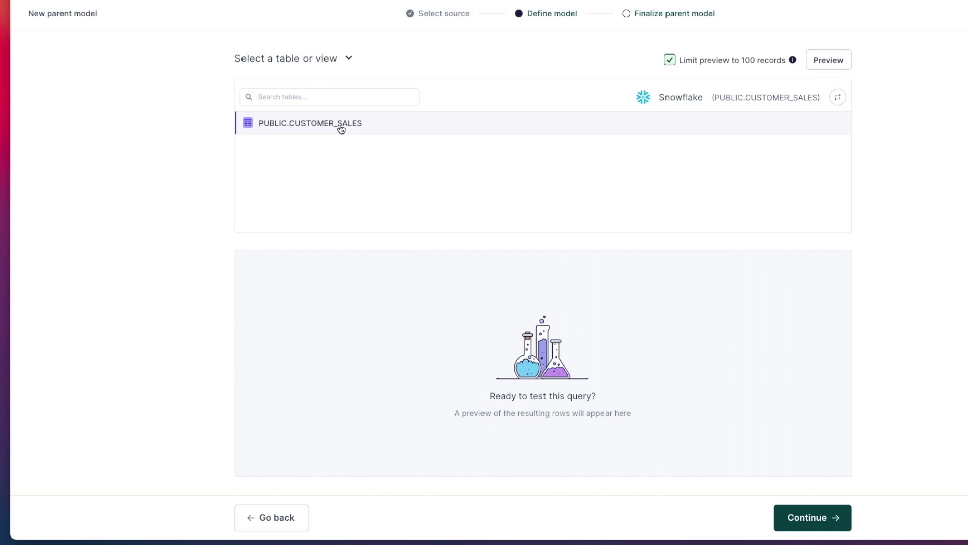
left_click(845, 61)
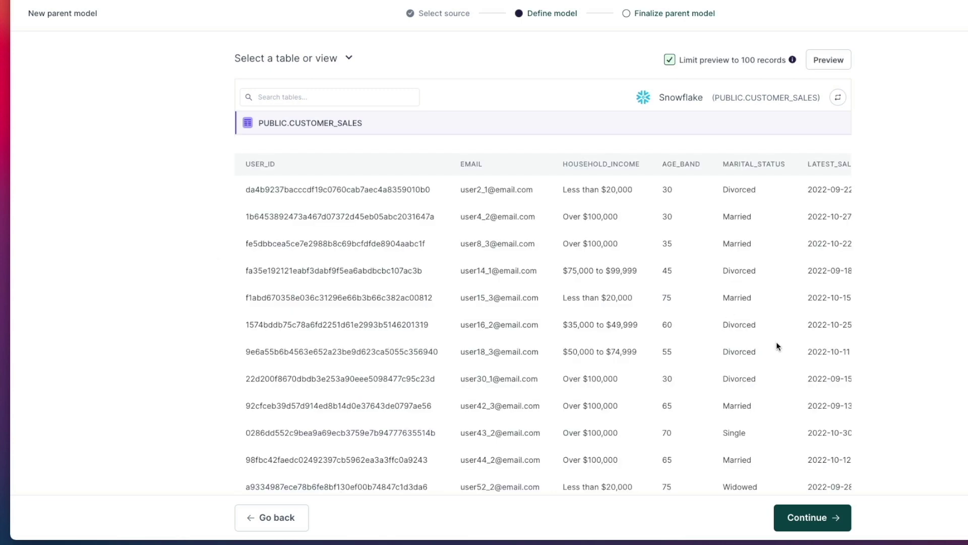
left_click(818, 518)
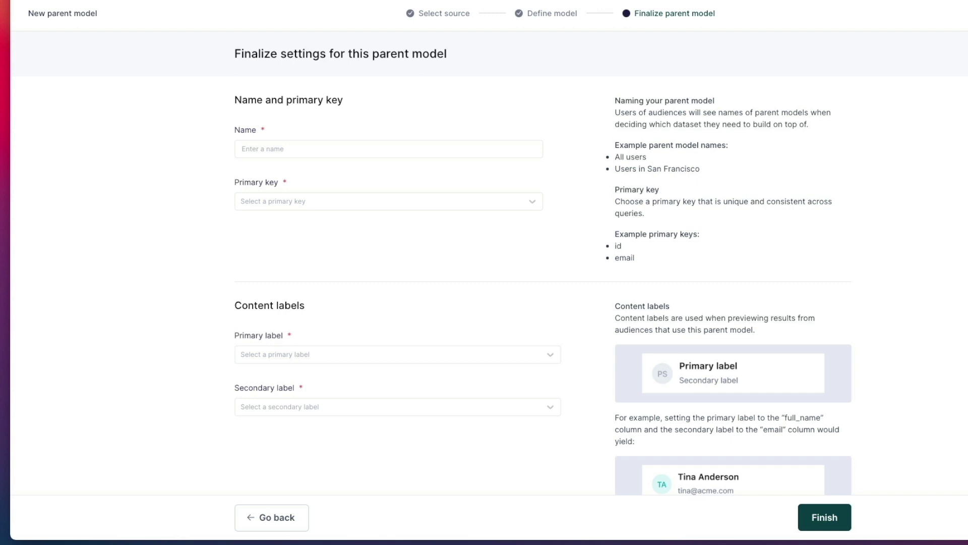
Step: Name the parent model Customer Sales and set its primary key to USER_ID
left_click(262, 149)
type("Customer Sales")
left_click(294, 201)
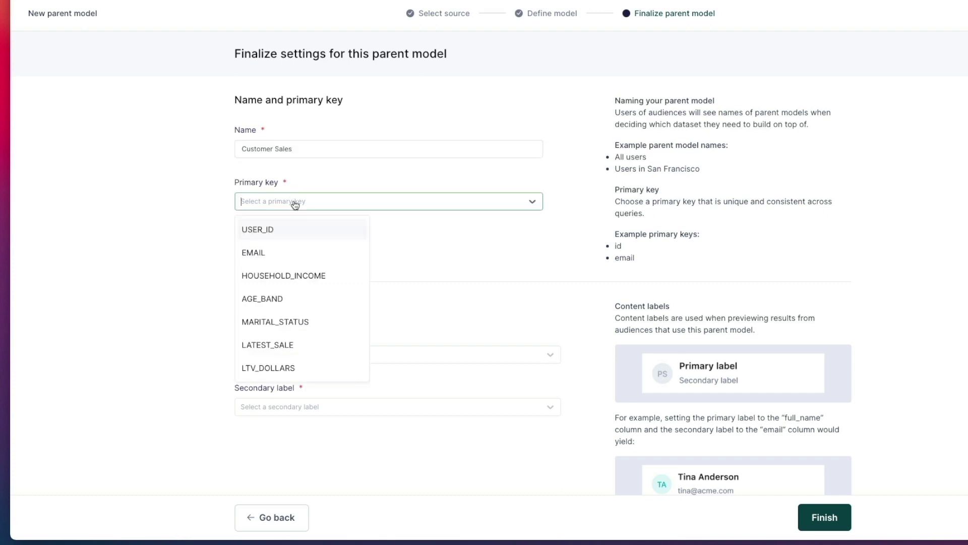
left_click(295, 232)
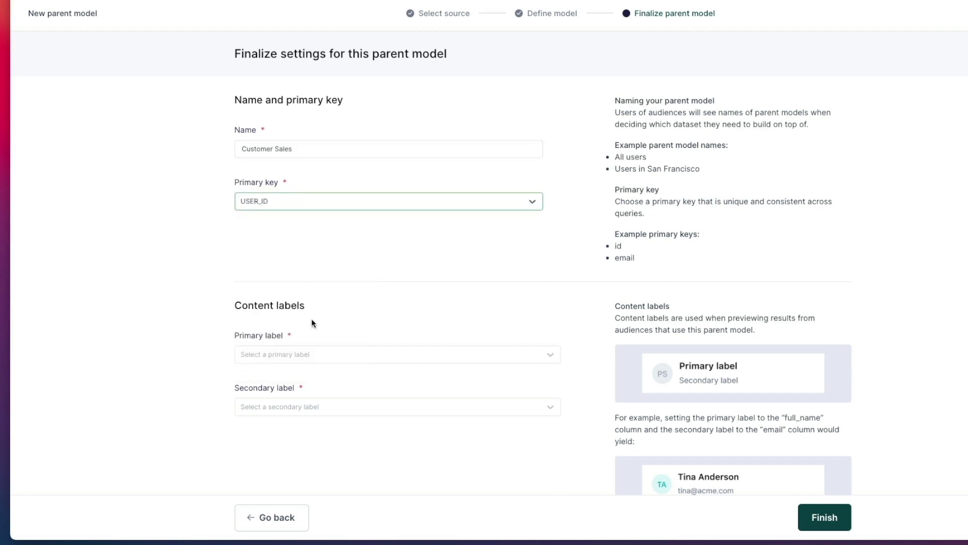
Step: Set the parent model's primary label to EMAIL and secondary label to LTV_DOLLARS, and finish its setup
left_click(337, 357)
left_click(318, 410)
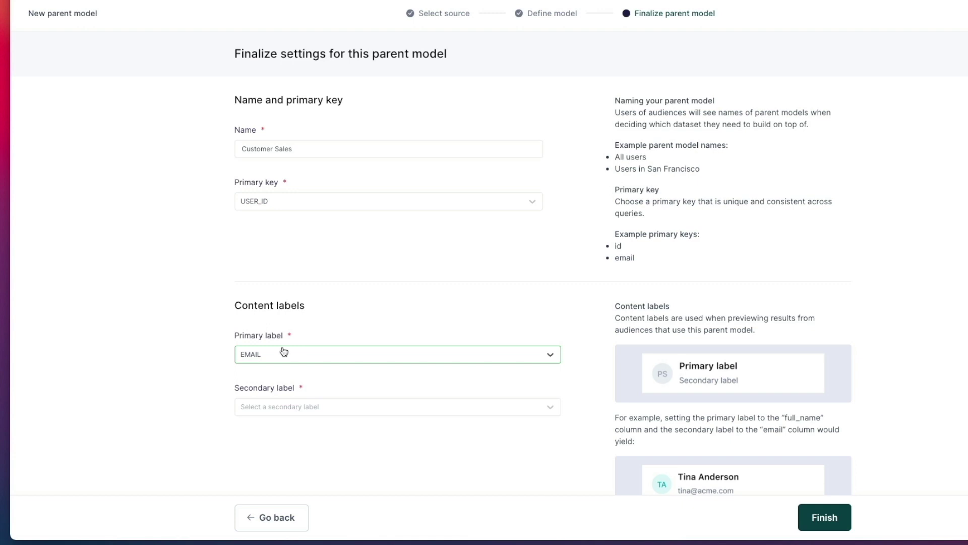
left_click(328, 405)
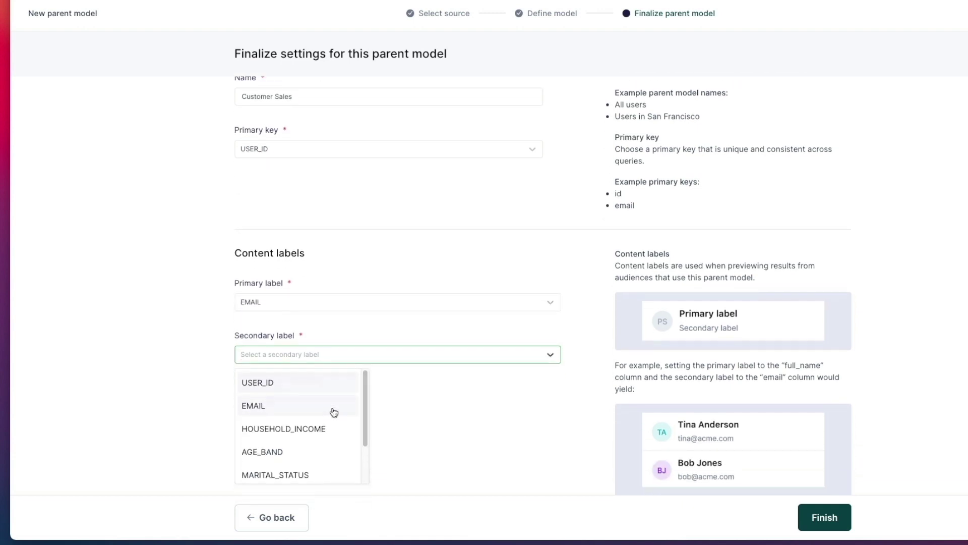
type("ltv")
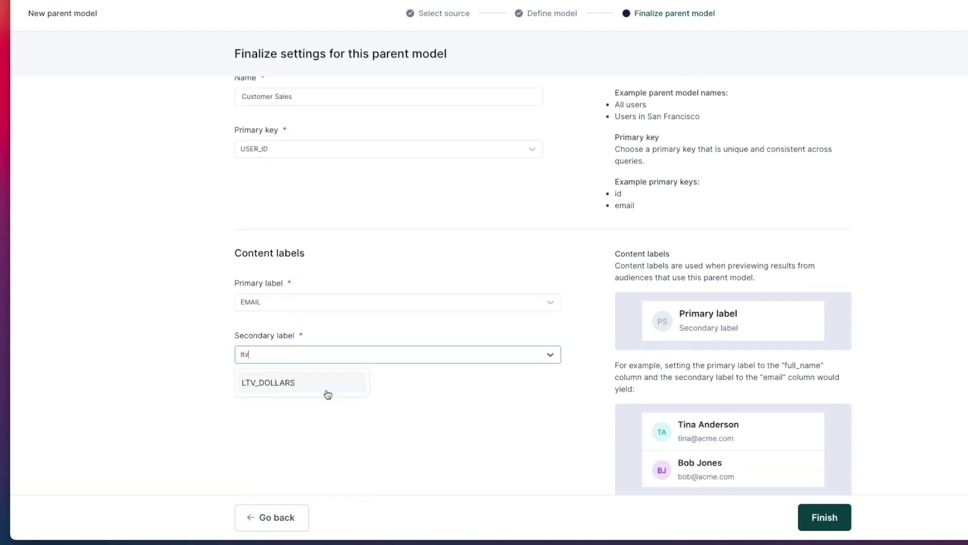
left_click(328, 393)
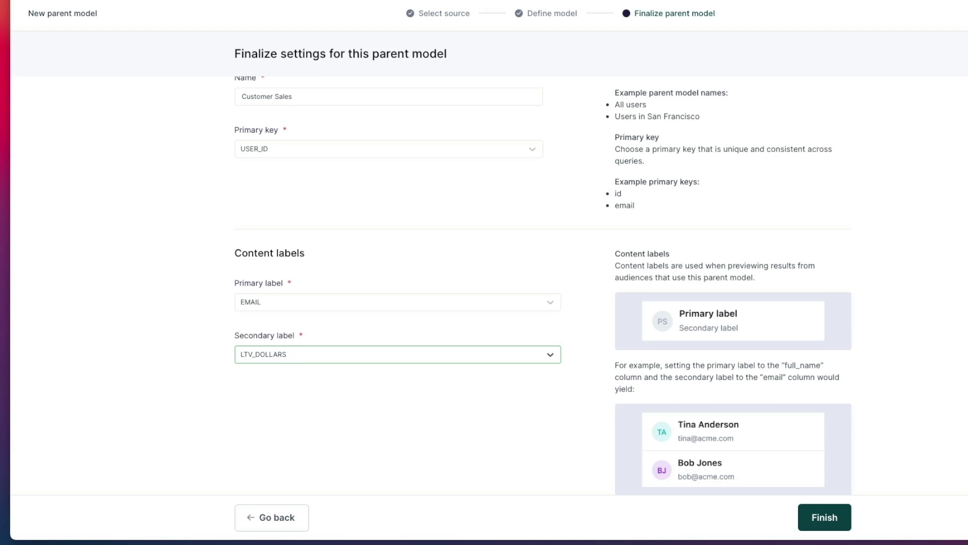
left_click(817, 519)
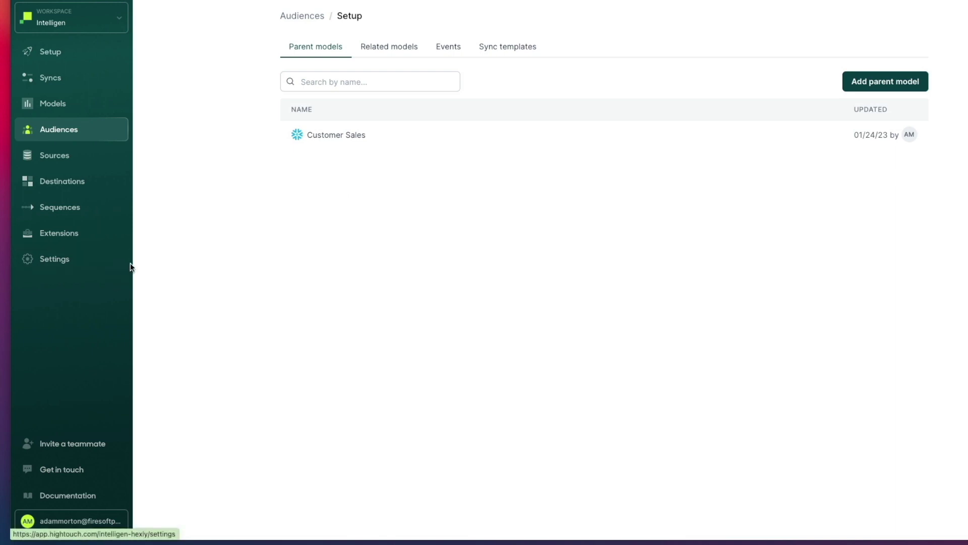
Step: Start a new audience based on the Customer Sales parent model
left_click(69, 138)
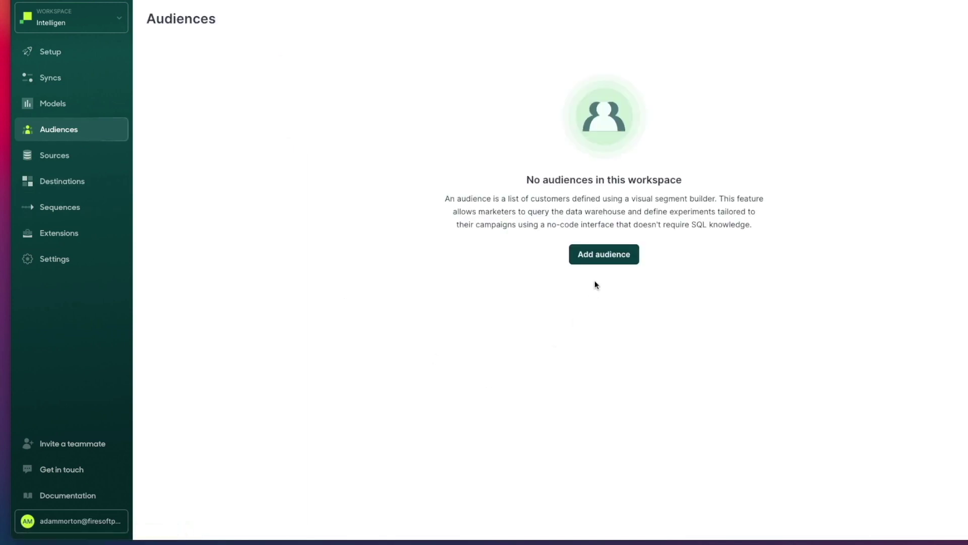
left_click(600, 258)
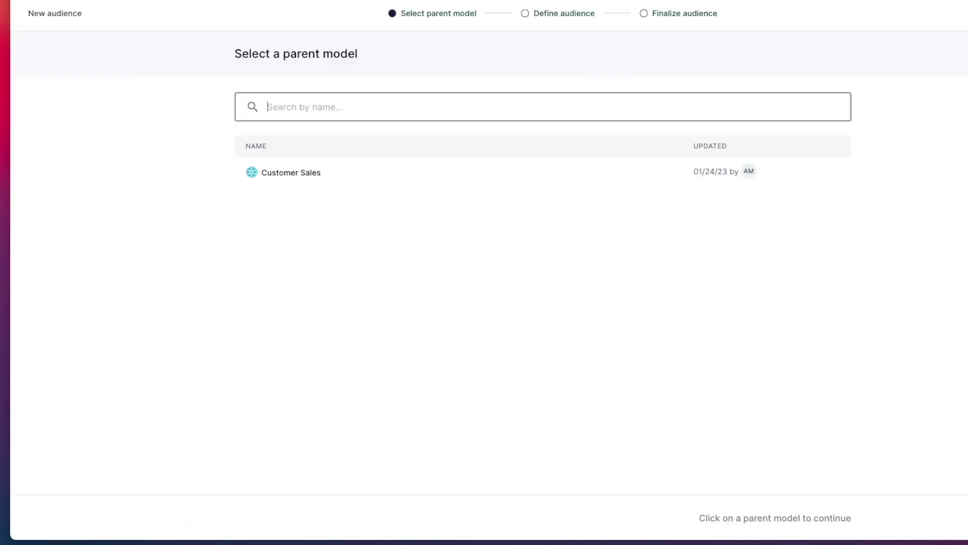
left_click(326, 174)
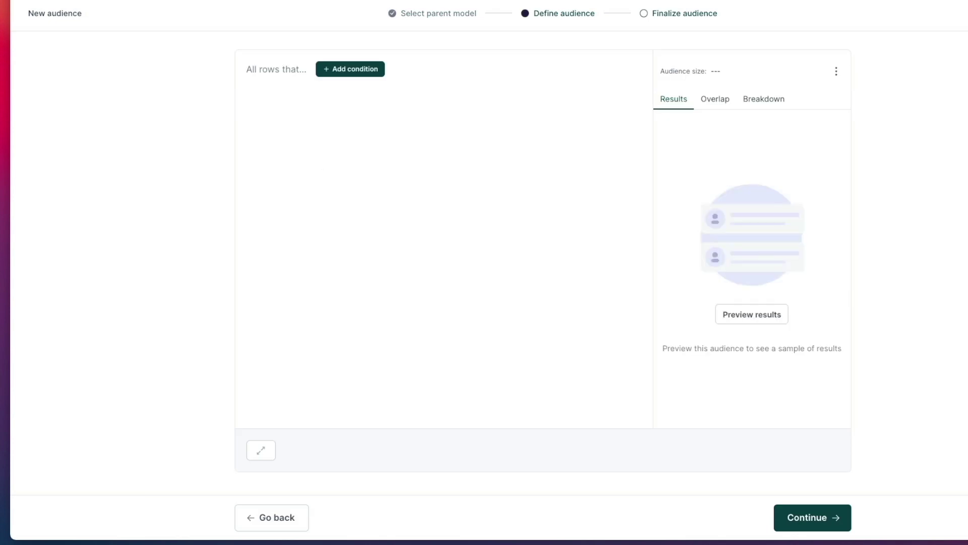
Step: Add a property condition on LATEST_SALE and set its comparison to after a previous number of months
left_click(350, 72)
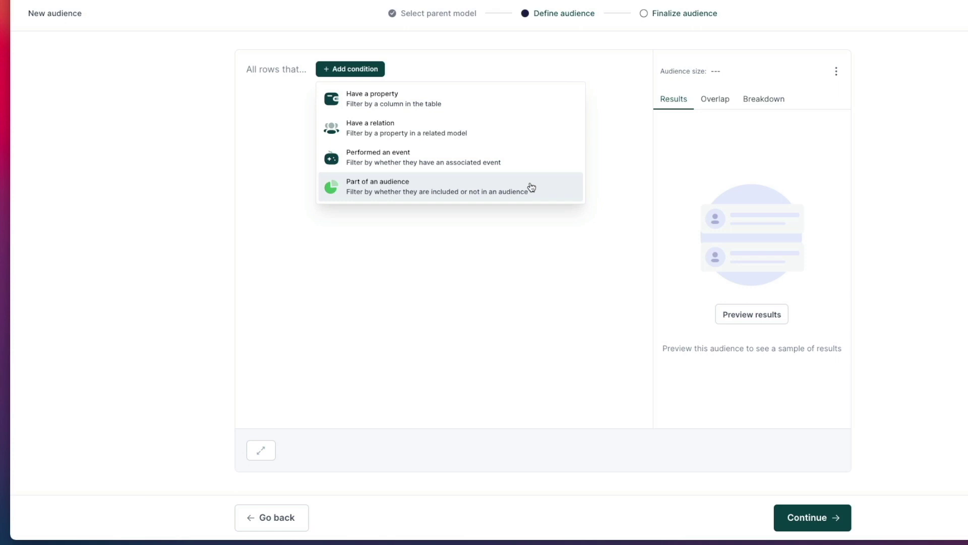
left_click(437, 109)
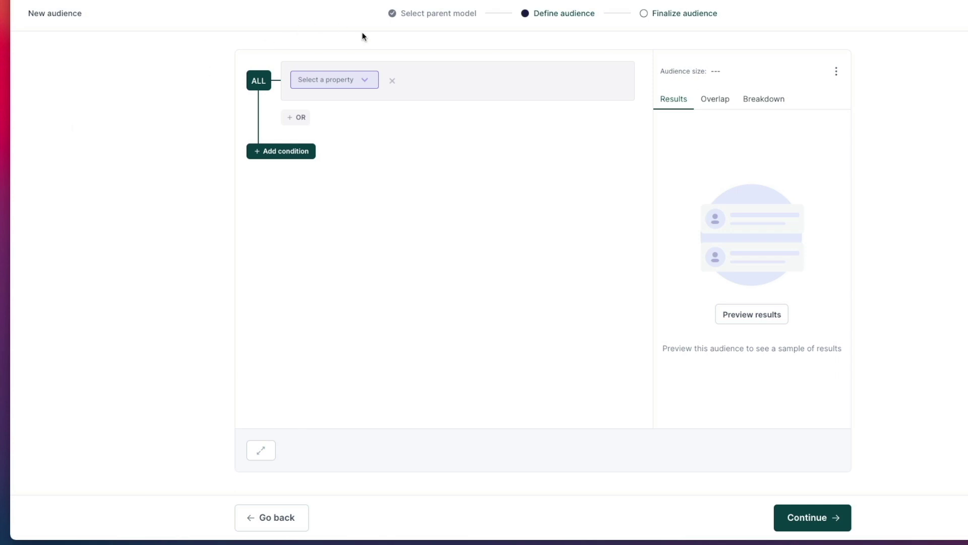
left_click(366, 81)
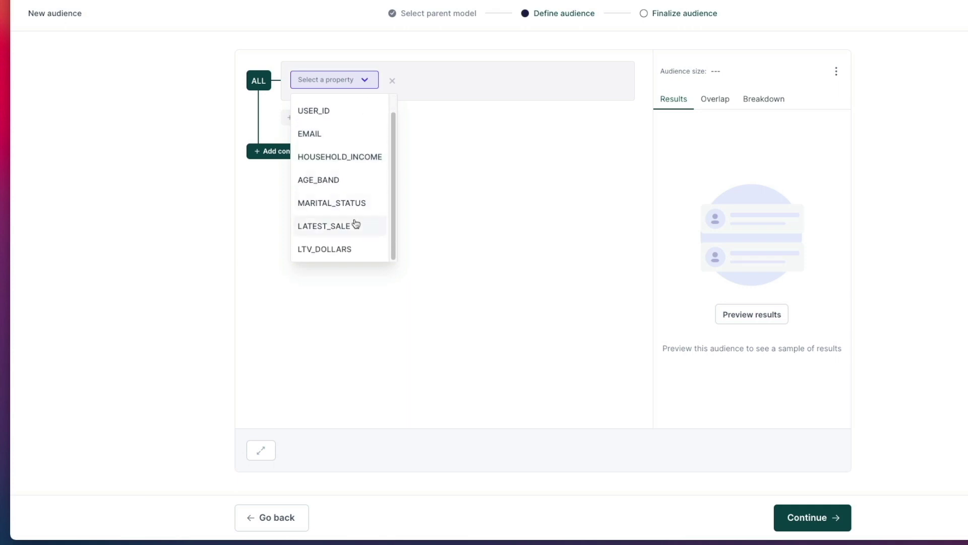
left_click(355, 228)
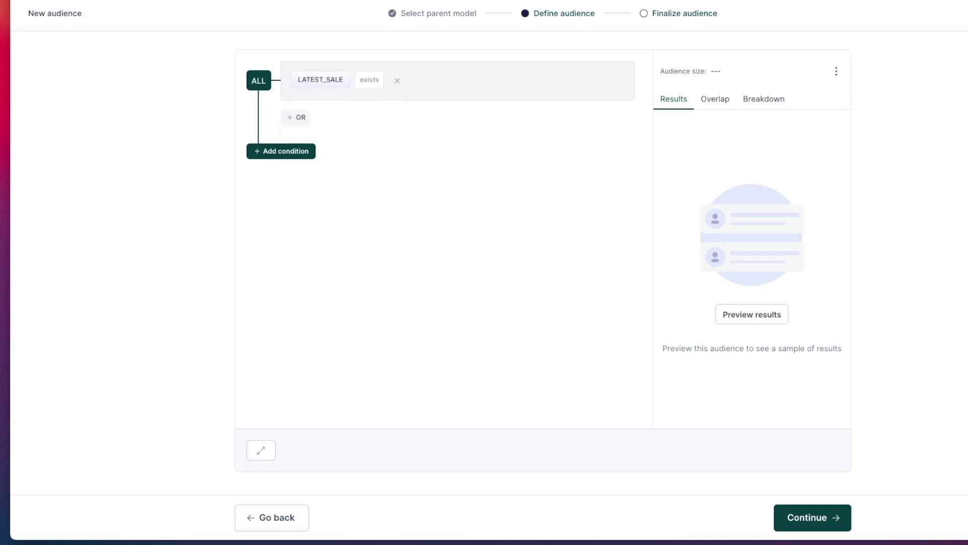
left_click(372, 82)
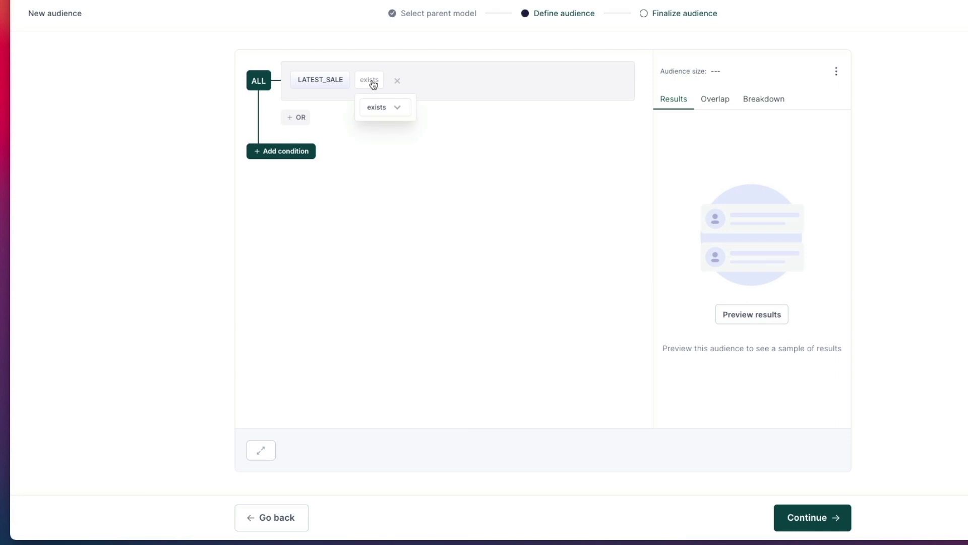
left_click(385, 108)
left_click(390, 160)
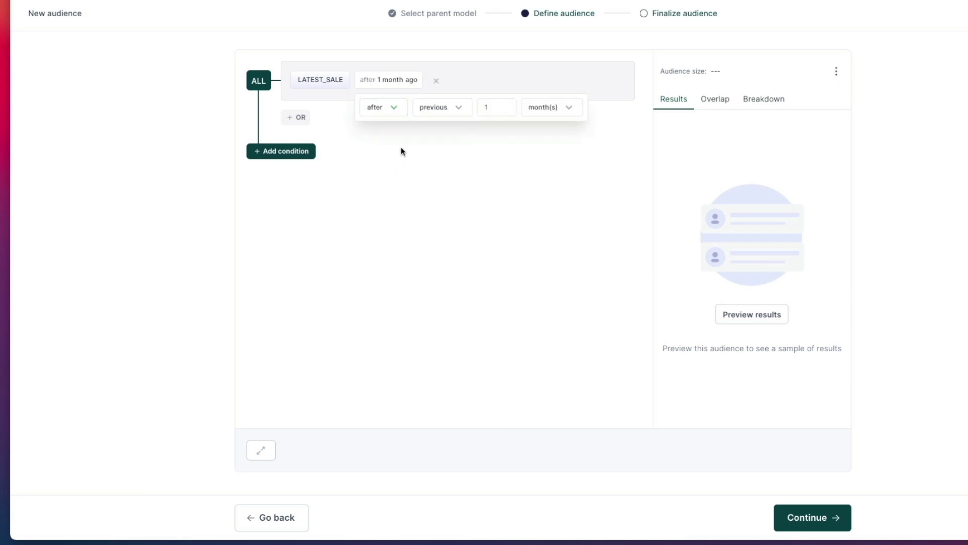
Step: Set the LATEST_SALE condition's period to 2 months and preview the audience results
double_click(506, 103)
type("2")
left_click(544, 195)
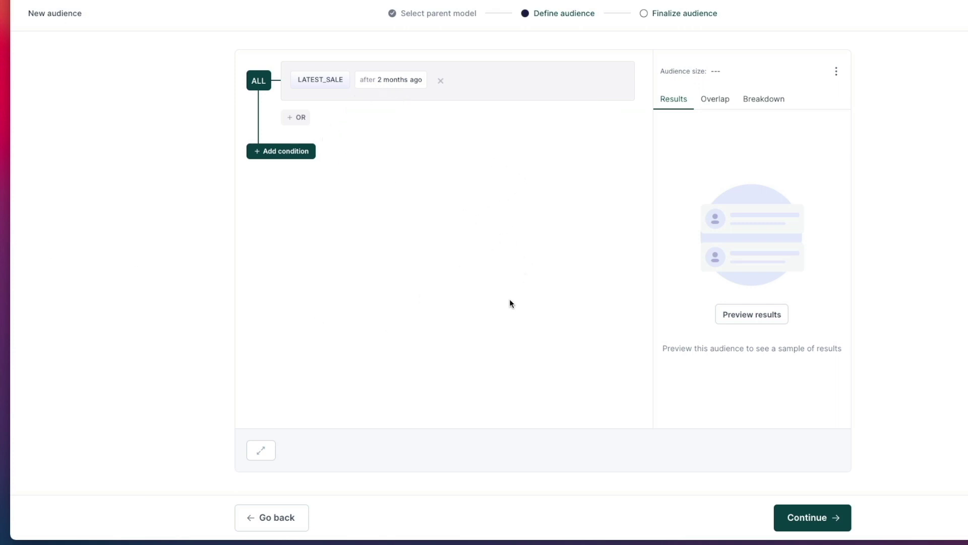
left_click(781, 320)
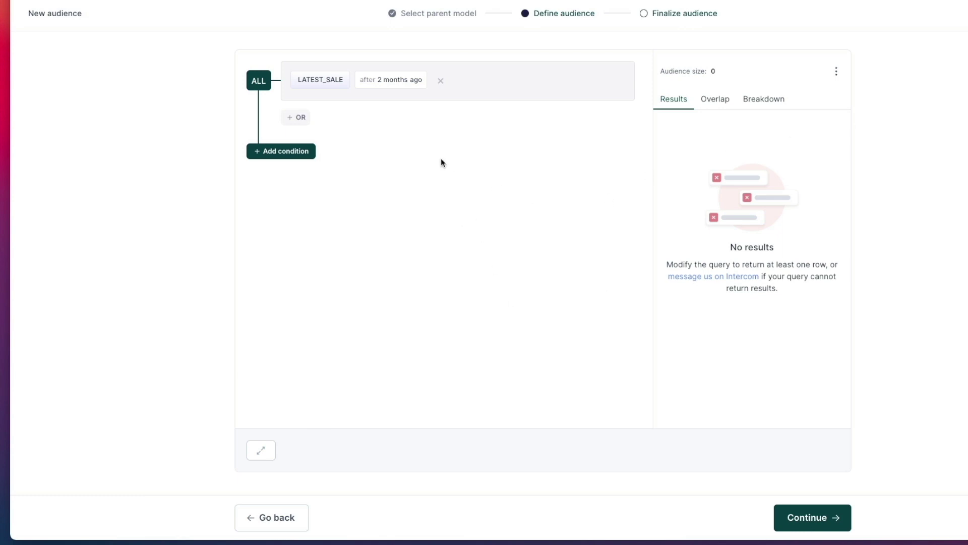
Step: Set the LATEST_SALE condition's period to 12 months, refresh the results and look through the matching users
left_click(381, 83)
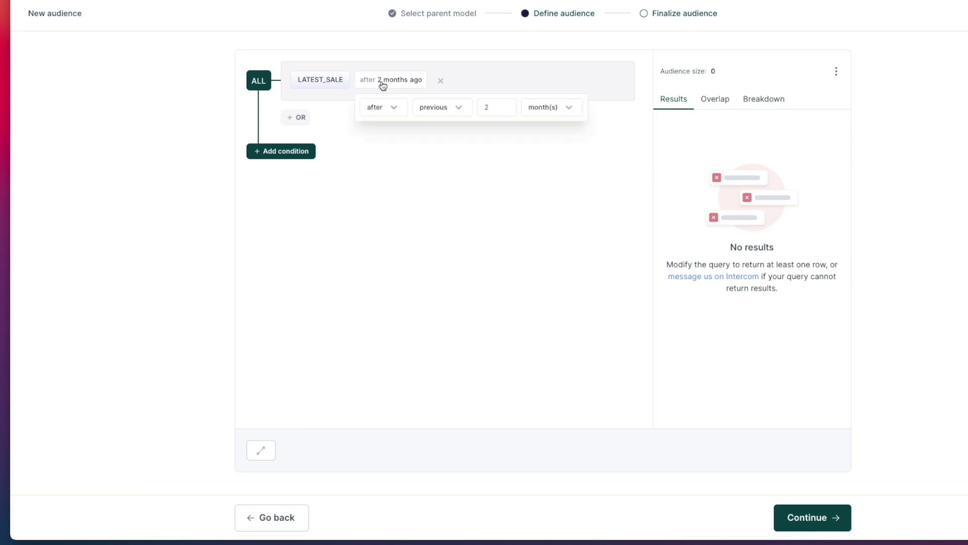
double_click(486, 108)
type("12")
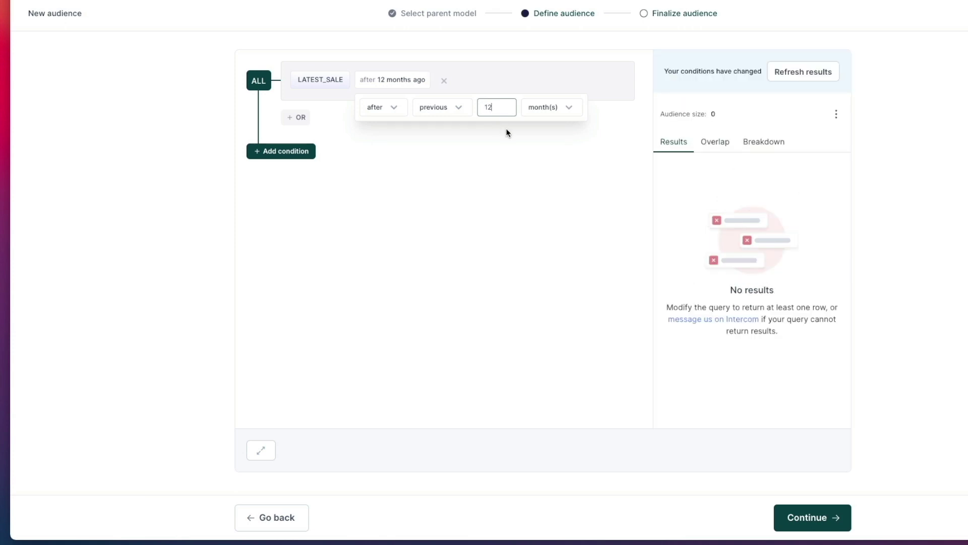
left_click(504, 148)
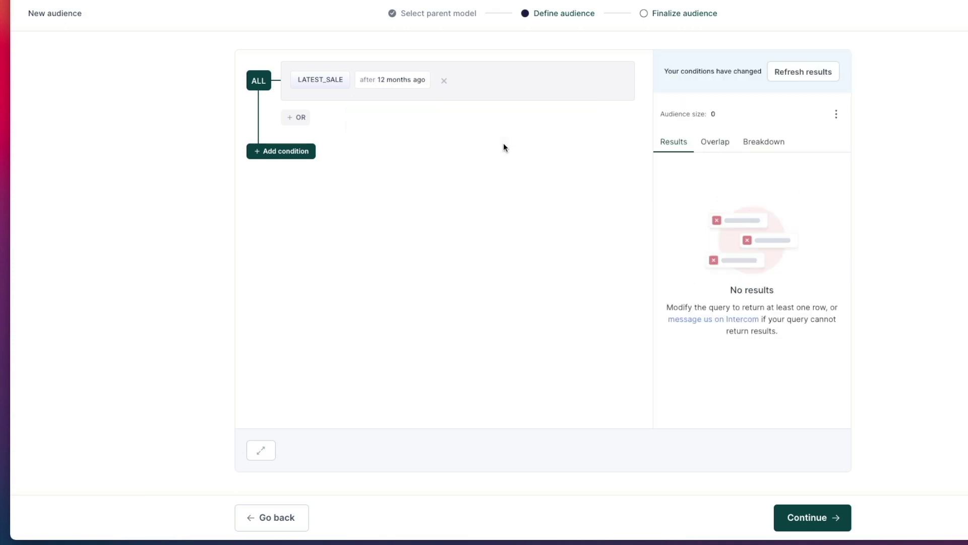
left_click(792, 78)
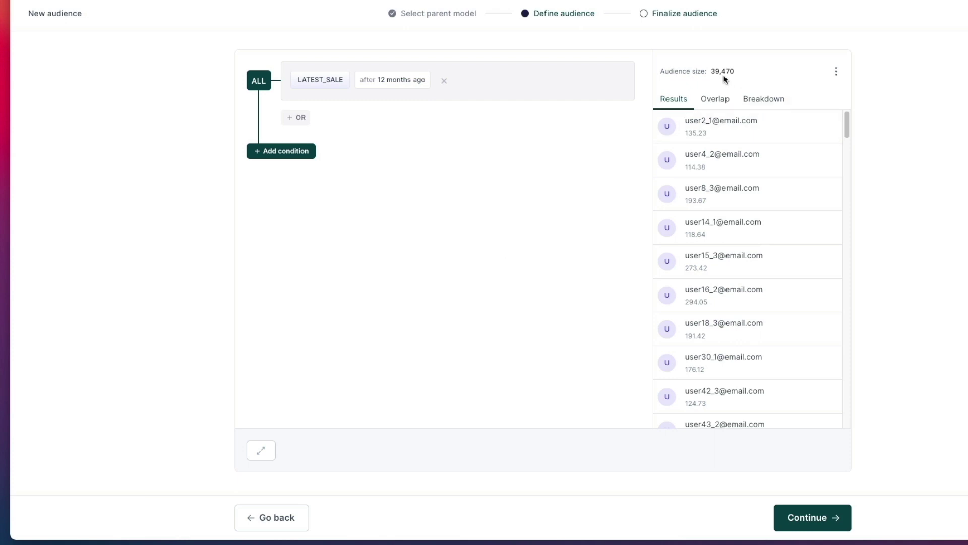
scroll(762, 368, "down", 10)
scroll(757, 374, "down", 10)
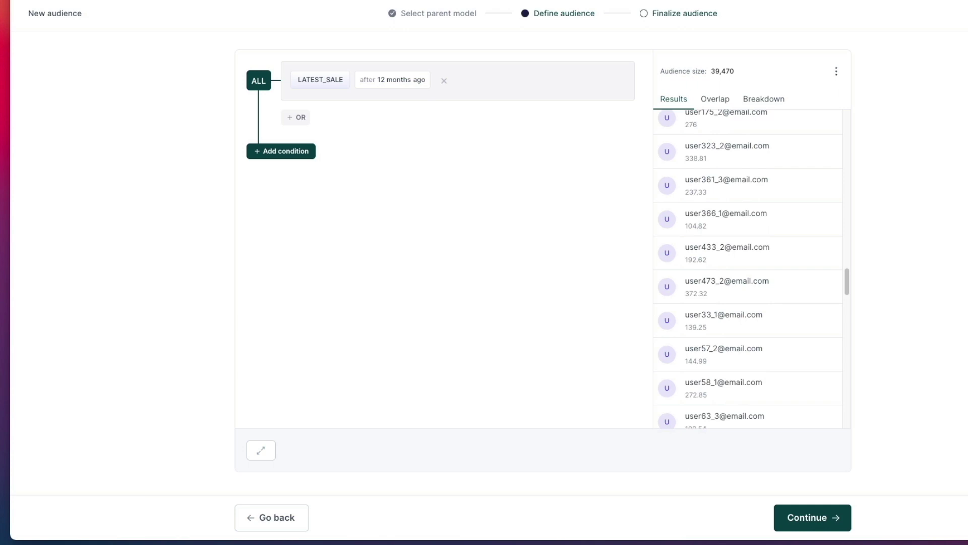
Step: Continue to the final settings, name the audience Recent Purchasers and finish creating it
left_click(785, 523)
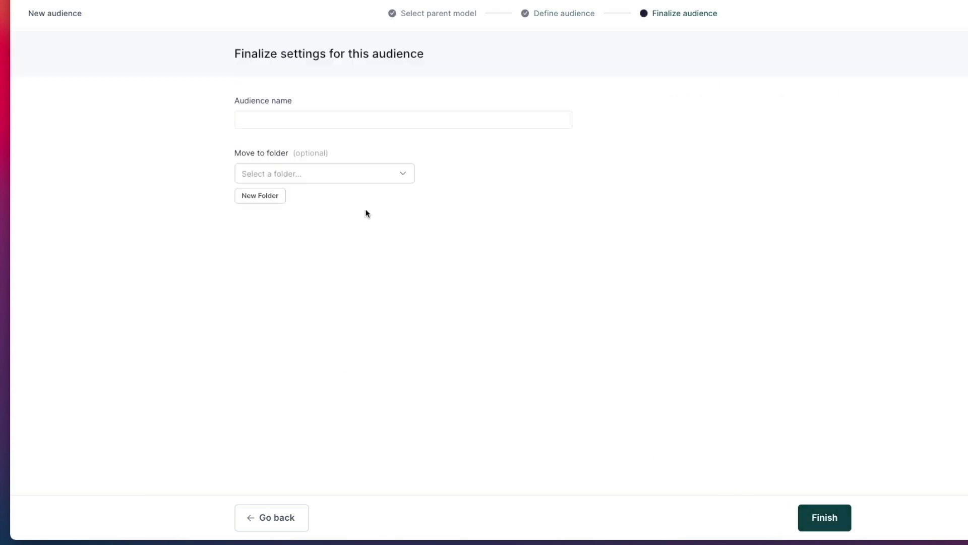
left_click(275, 116)
type("Recent Purcha")
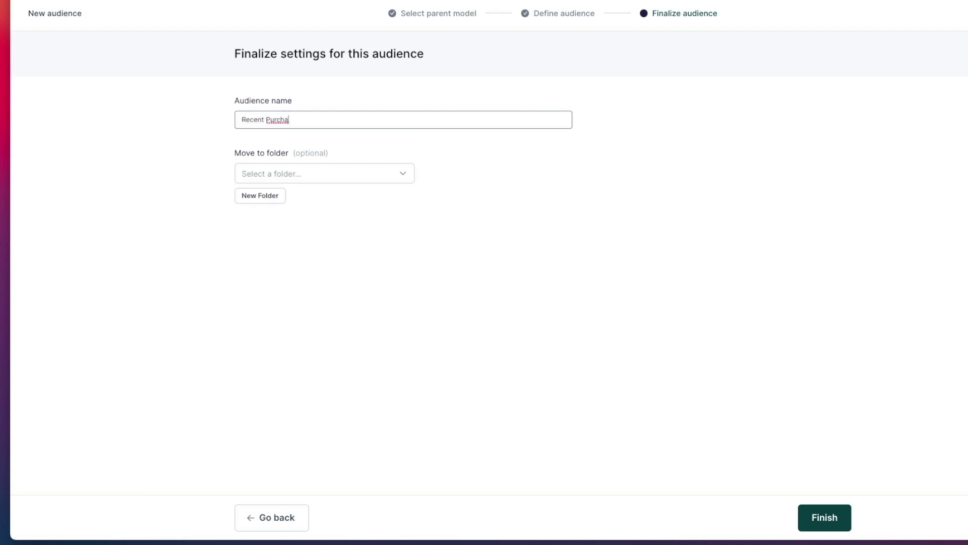
type("sers")
left_click(823, 527)
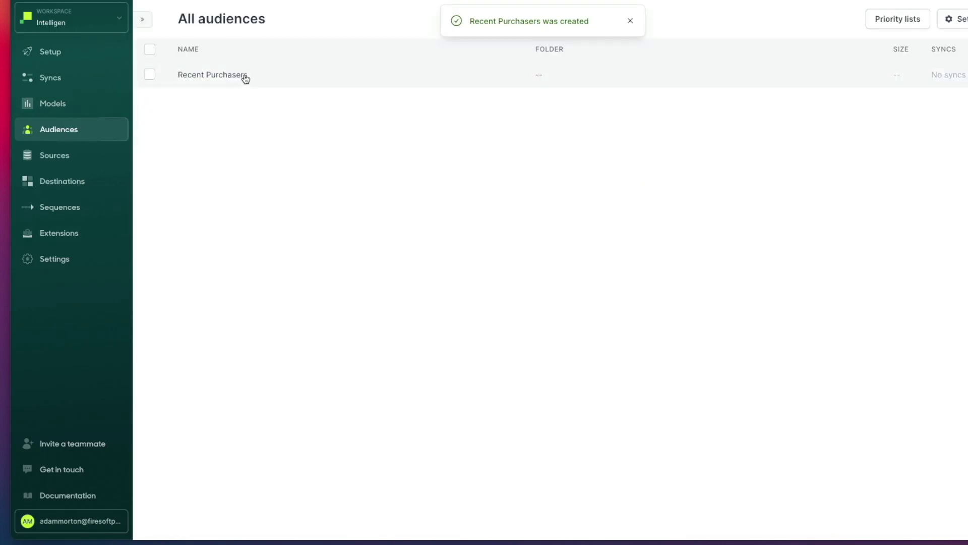
Step: Check the models list, return to the setup overview, dismiss the sync tip and open the first sync's configuration
left_click(46, 103)
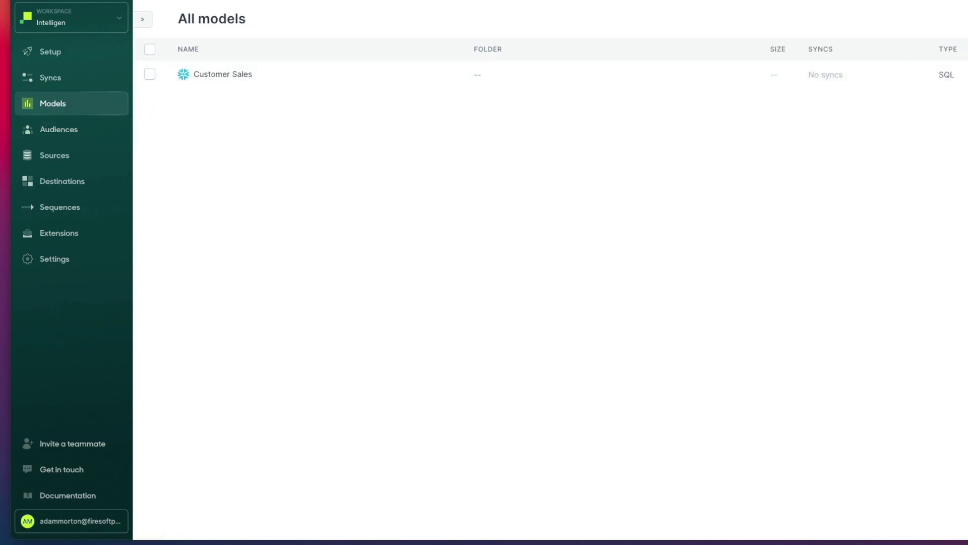
left_click(45, 52)
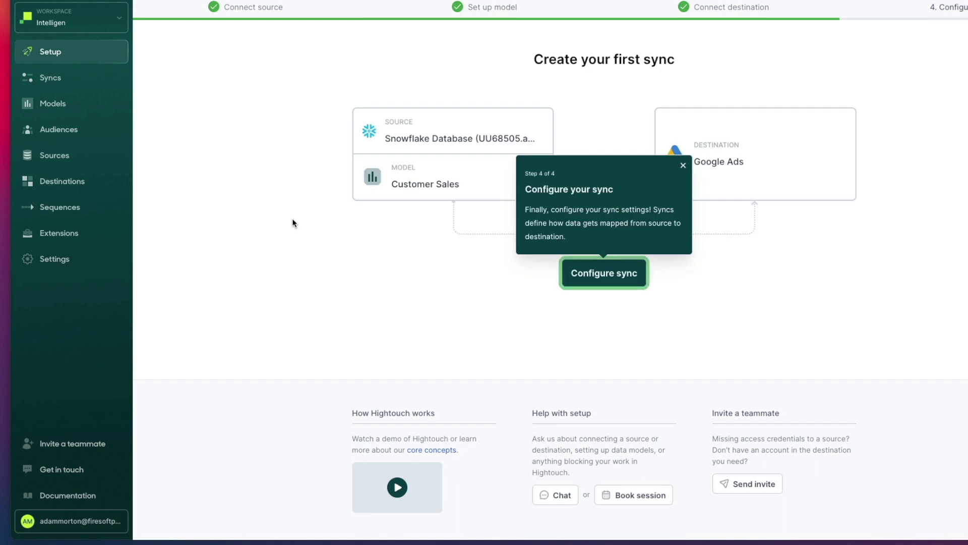
left_click(684, 165)
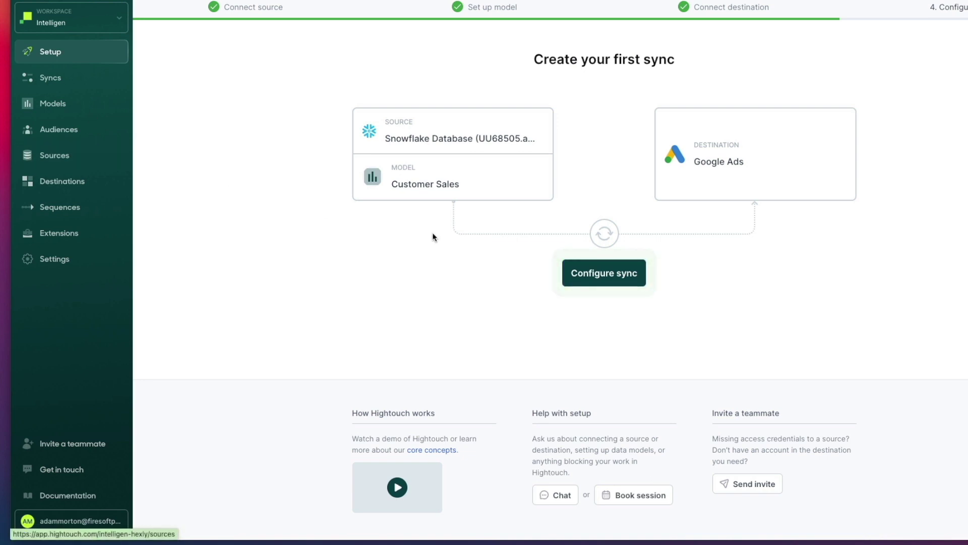
left_click(621, 273)
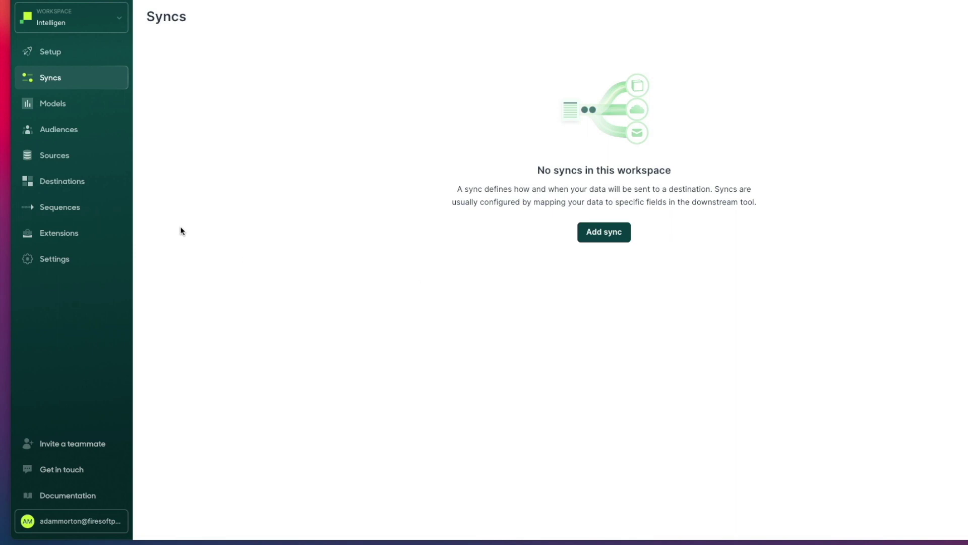
Step: Open the destination named Google Ads and test its connection
left_click(66, 191)
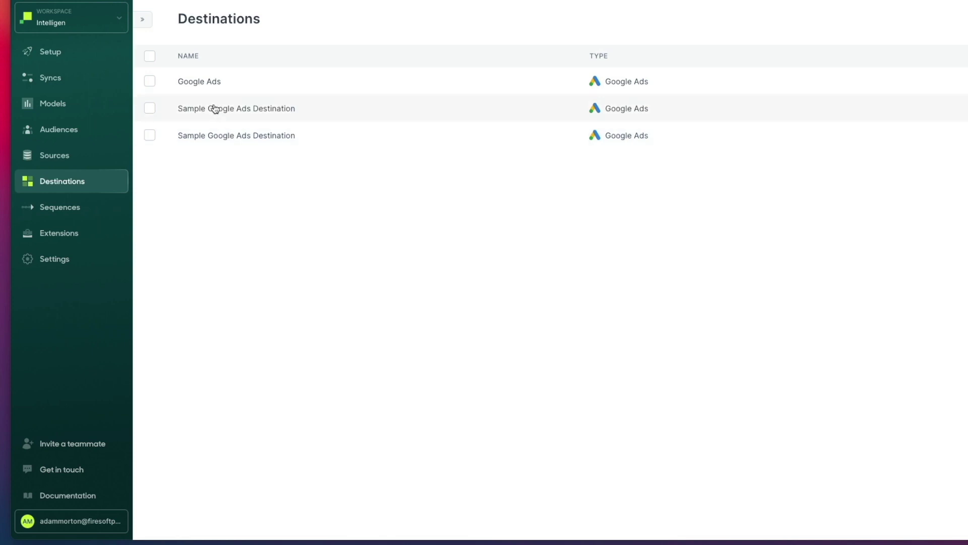
left_click(204, 82)
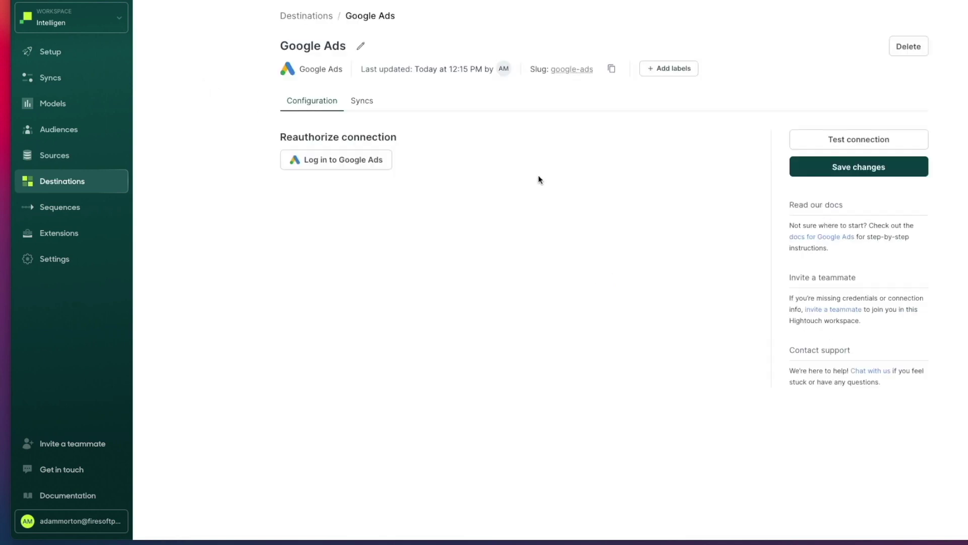
left_click(848, 147)
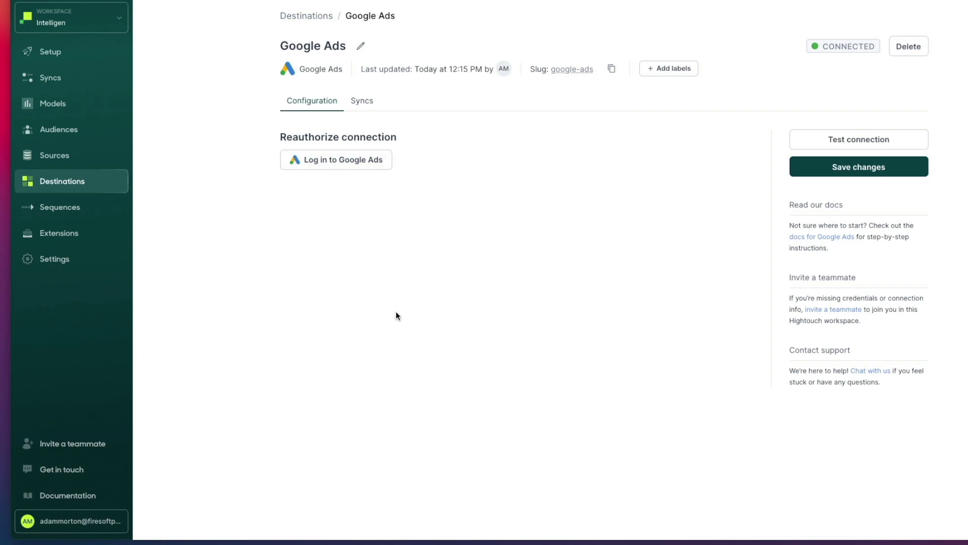
Step: Start a new sync from the first listed model and select Google Ads as its destination
left_click(64, 81)
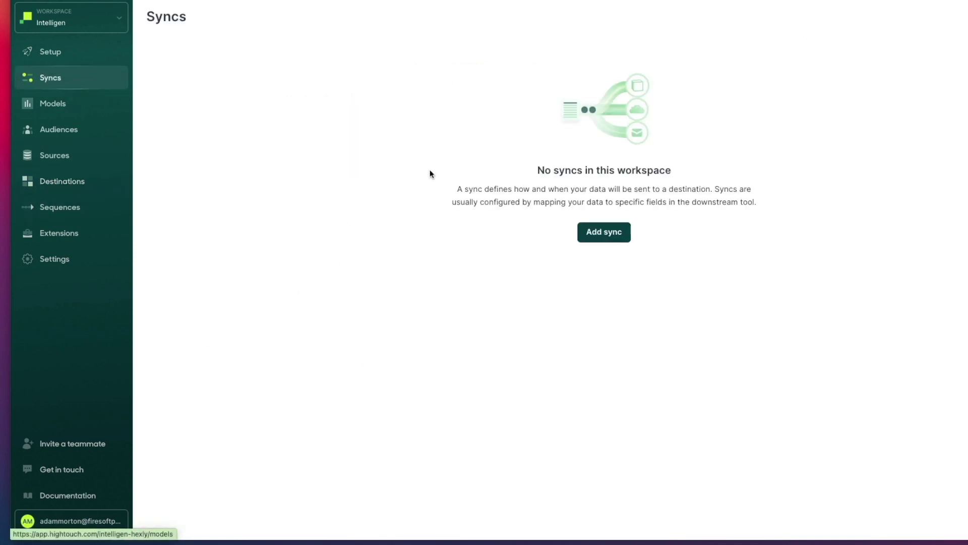
left_click(610, 243)
left_click(292, 174)
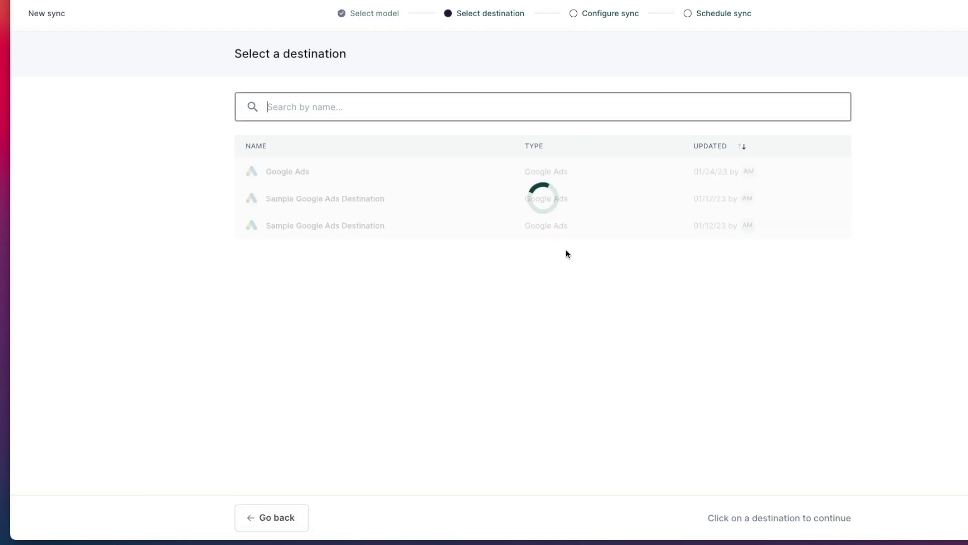
left_click(329, 176)
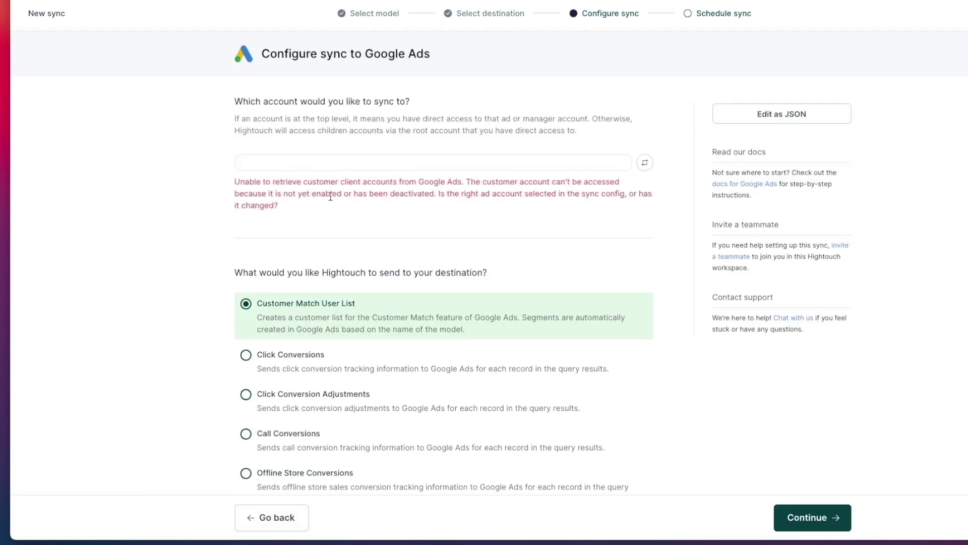
Step: Highlight the full error text beneath the account field in the Google Ads sync configuration
left_click_drag(240, 182, 401, 214)
left_click(359, 213)
left_click_drag(235, 185, 290, 211)
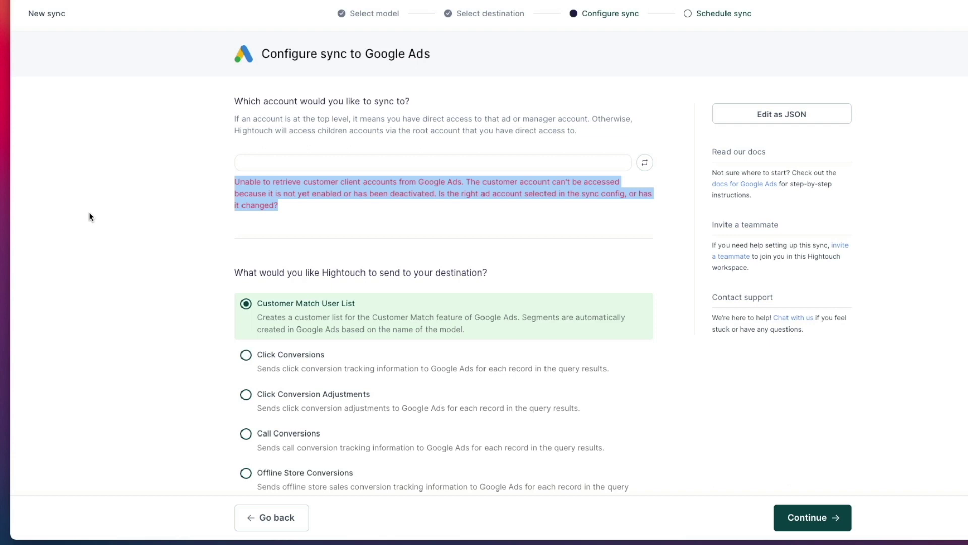
Step: Keep Customer Match User List as the data to send and set the user list type to CONTACT_INFO
scroll(148, 363, "down", 3)
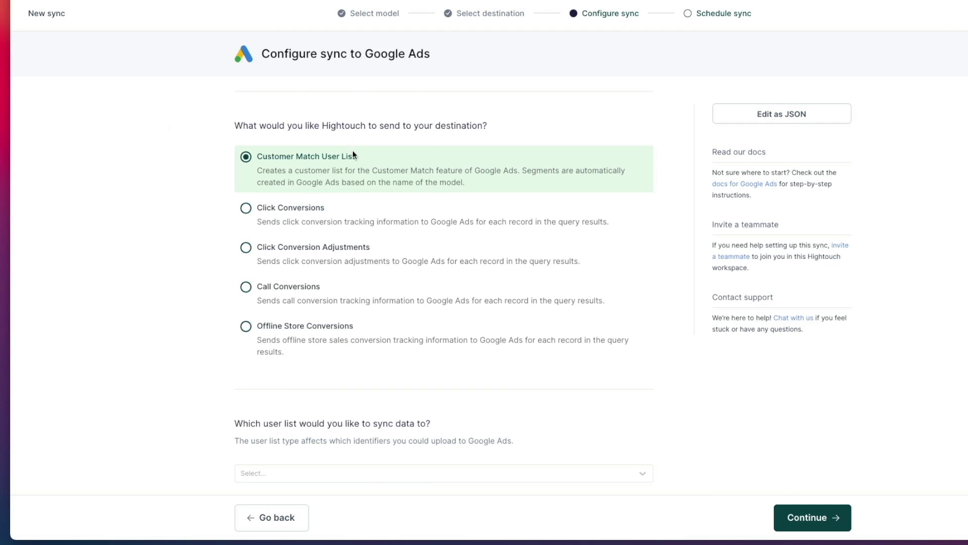
scroll(184, 290, "down", 1)
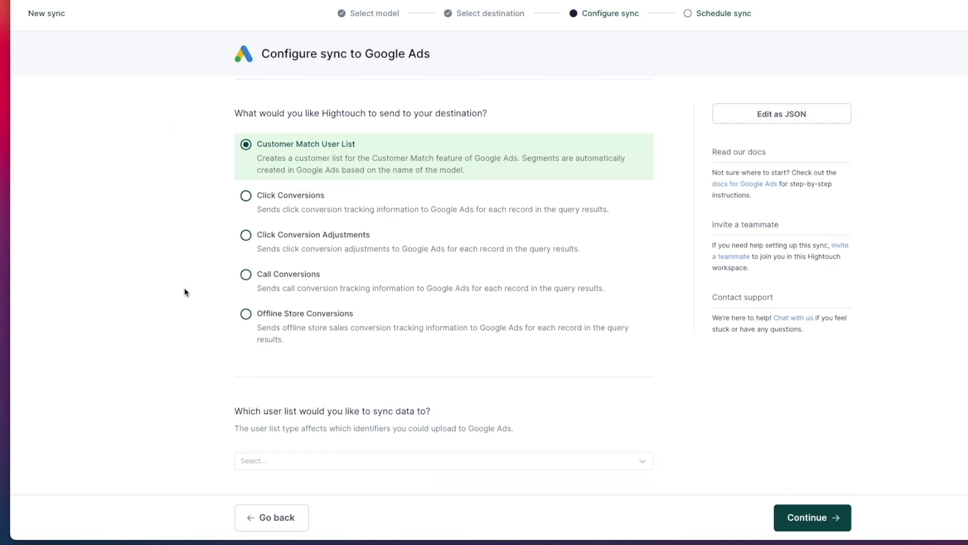
left_click(398, 463)
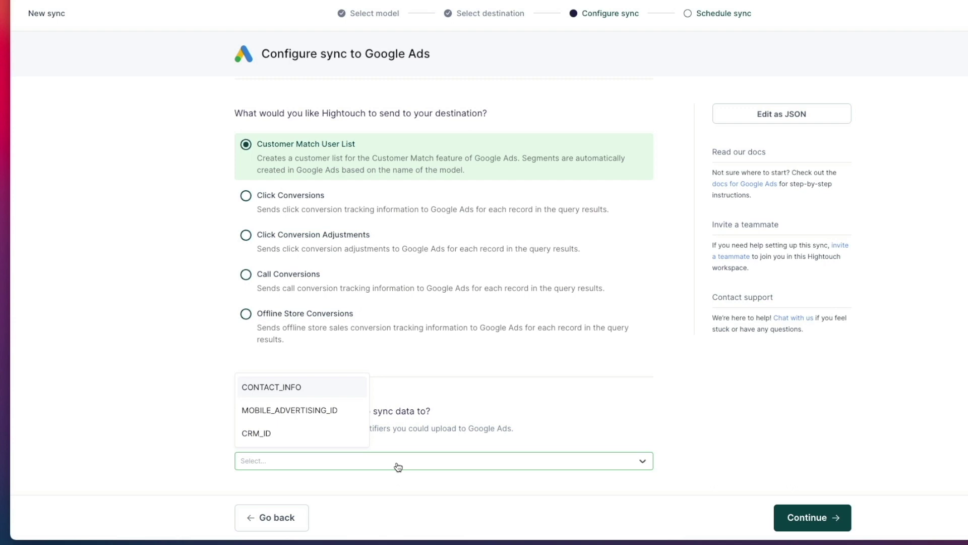
left_click(417, 448)
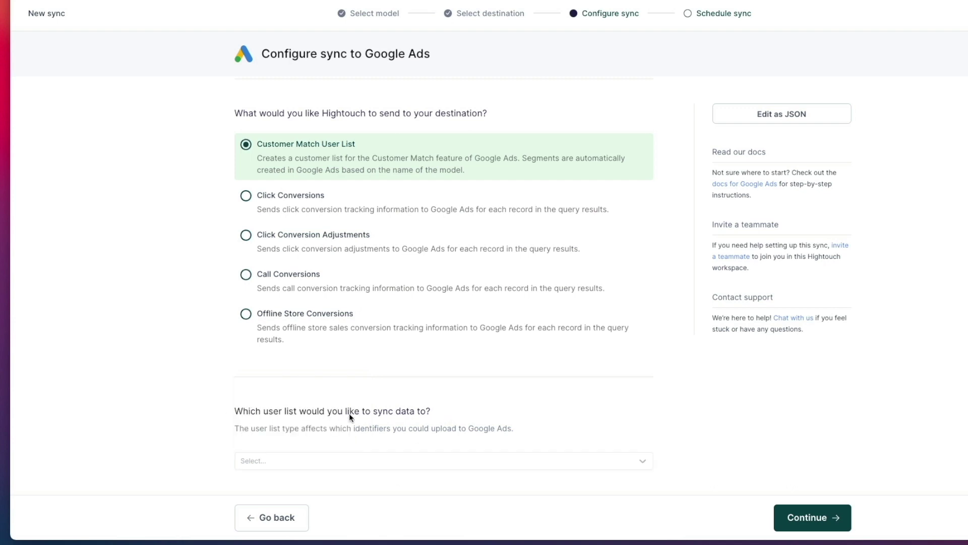
left_click(366, 463)
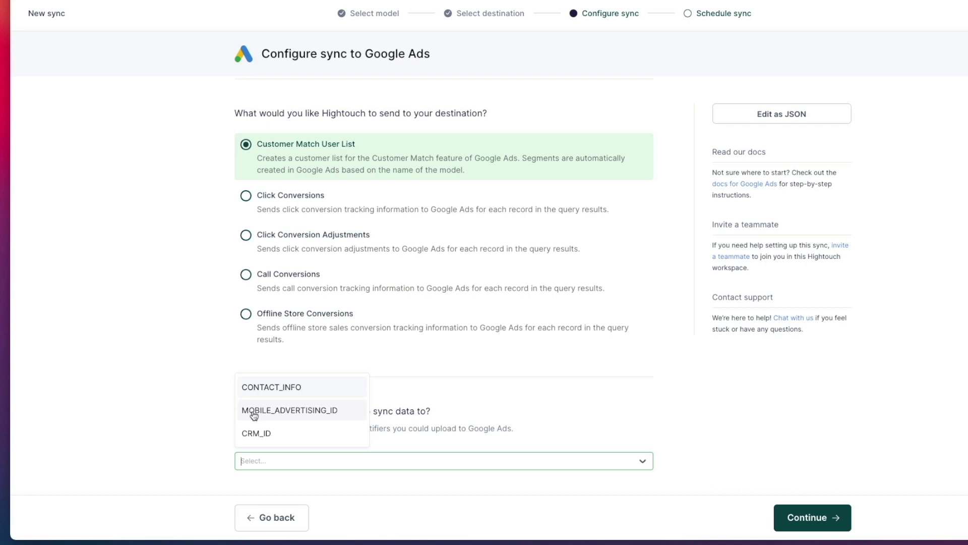
left_click(245, 390)
Step: Keep the option to create a new user list and map the EMAIL column to the Google Ads Email field
scroll(698, 439, "down", 2)
scroll(698, 433, "down", 3)
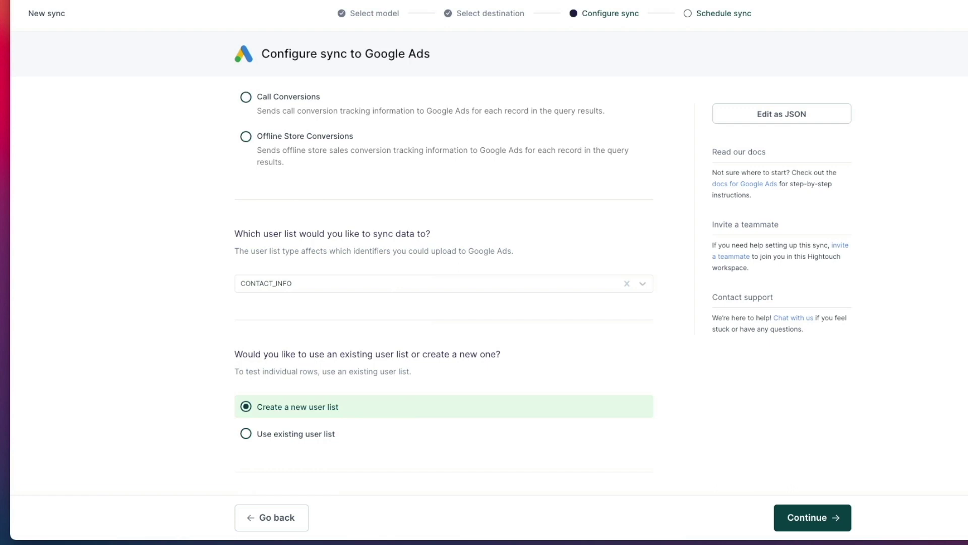
scroll(224, 307, "down", 4)
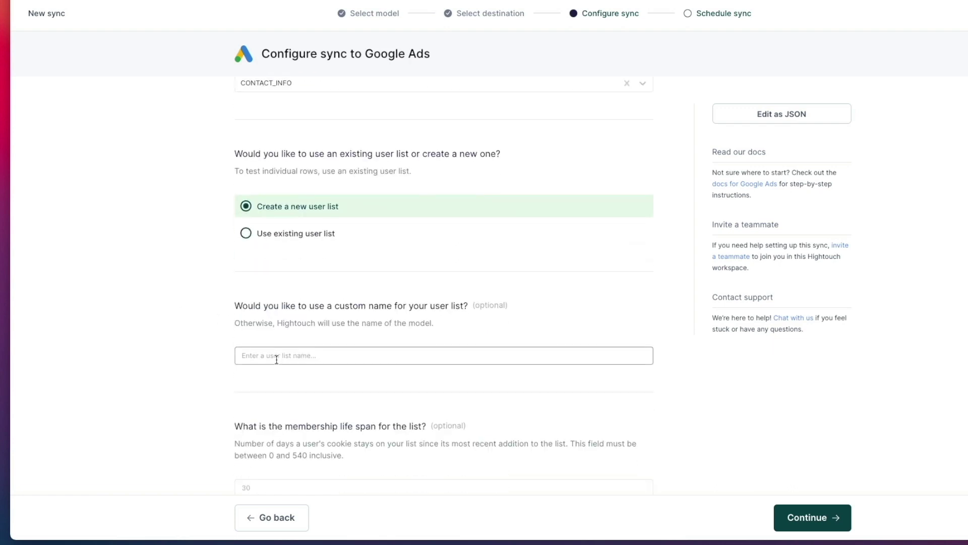
scroll(210, 373, "down", 2)
scroll(163, 359, "down", 4)
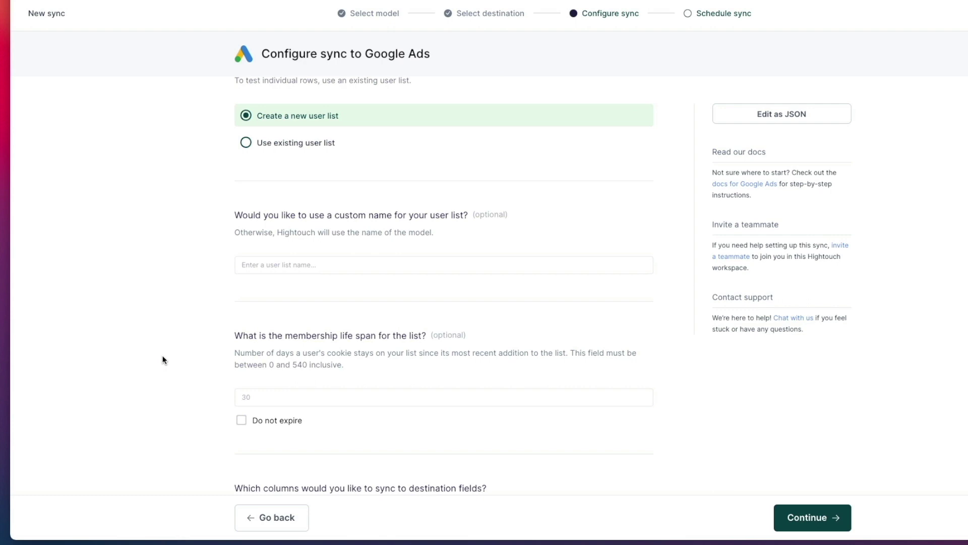
left_click(280, 364)
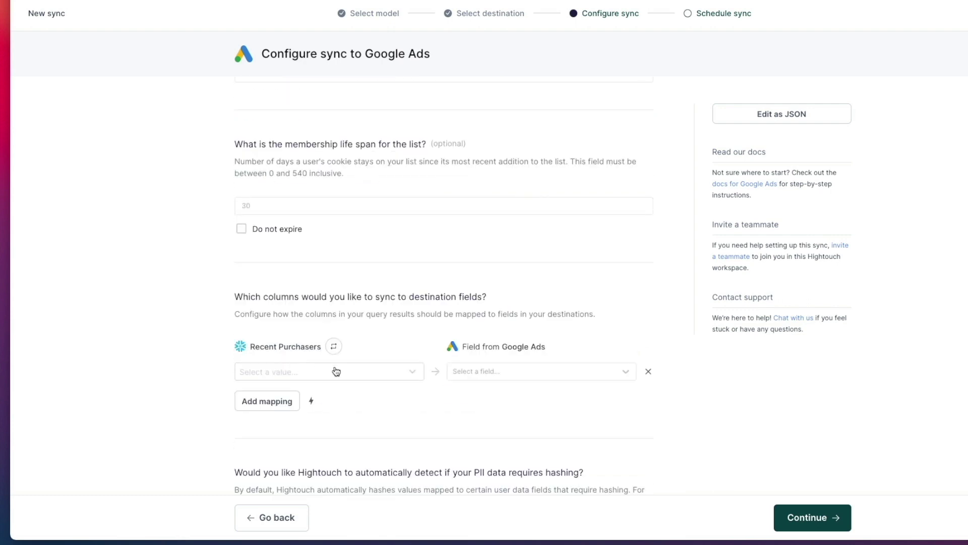
left_click(395, 377)
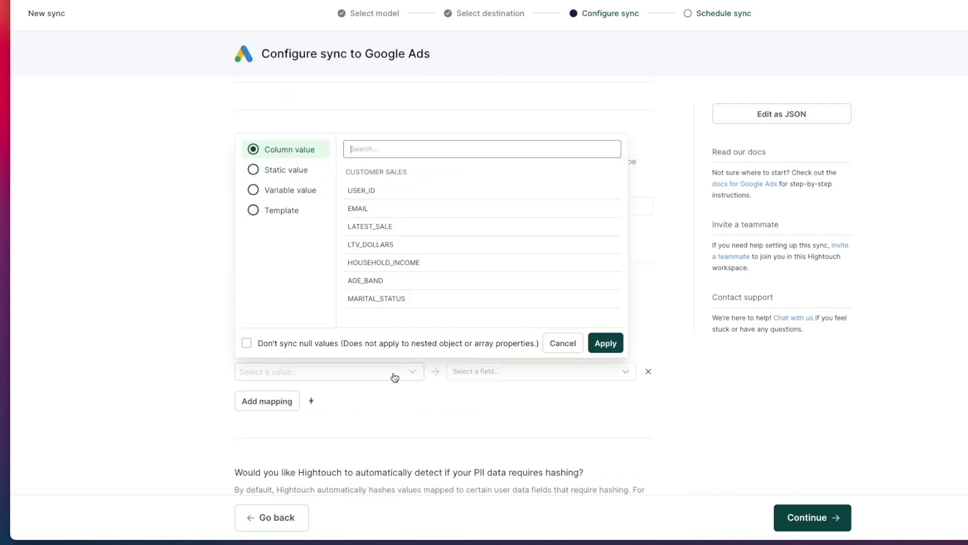
left_click(358, 210)
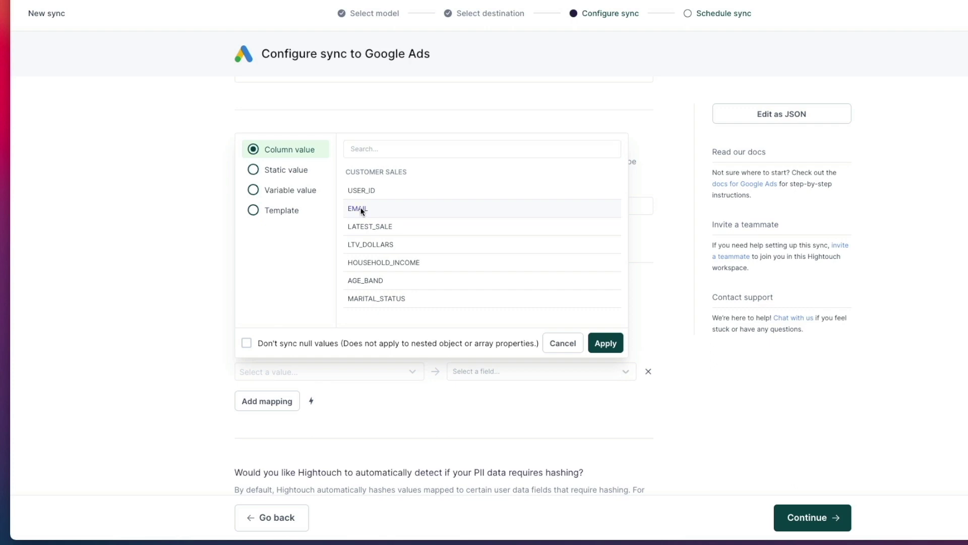
left_click(605, 343)
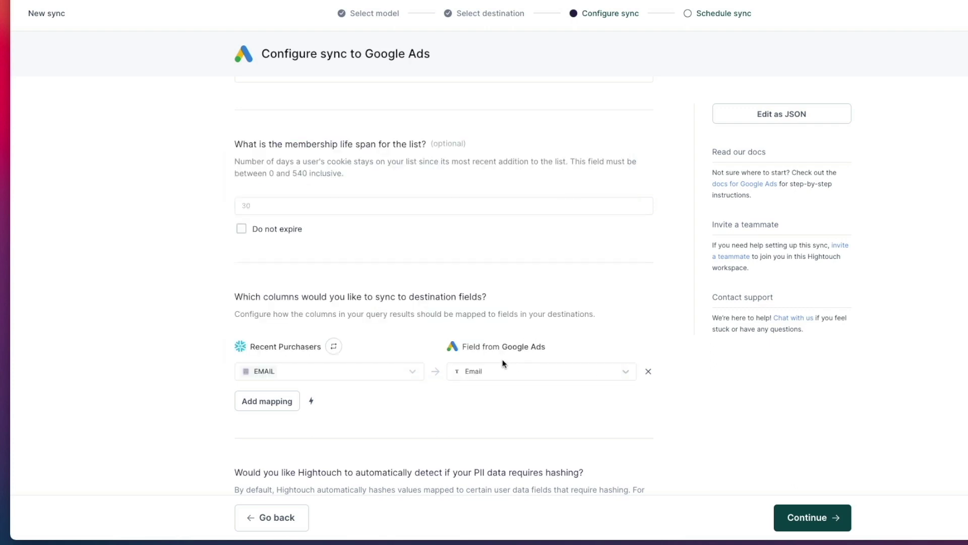
Step: Review the list name, life span, hashing, phone cleaning and null-field settings, and try to continue to sync scheduling
scroll(353, 357, "up", 3)
scroll(295, 180, "up", 2)
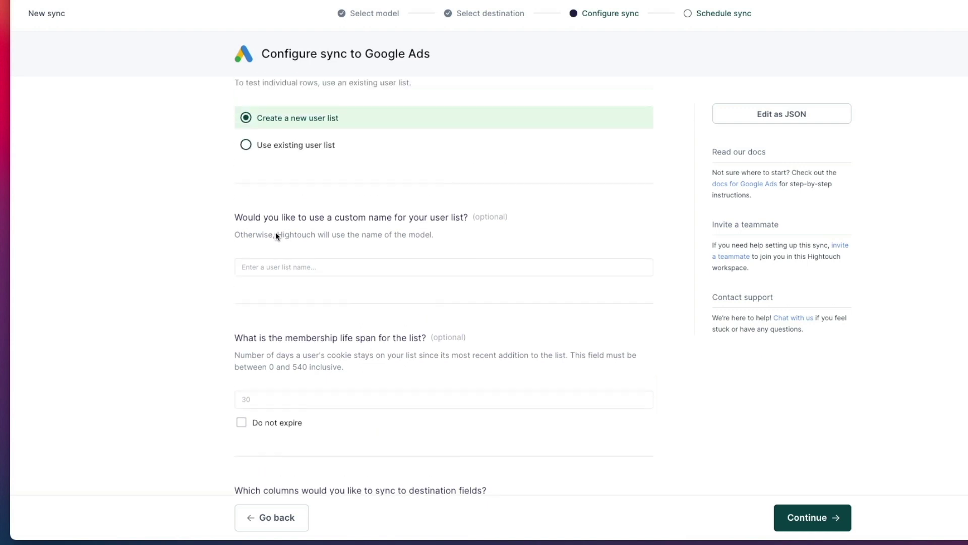
scroll(226, 335, "down", 2)
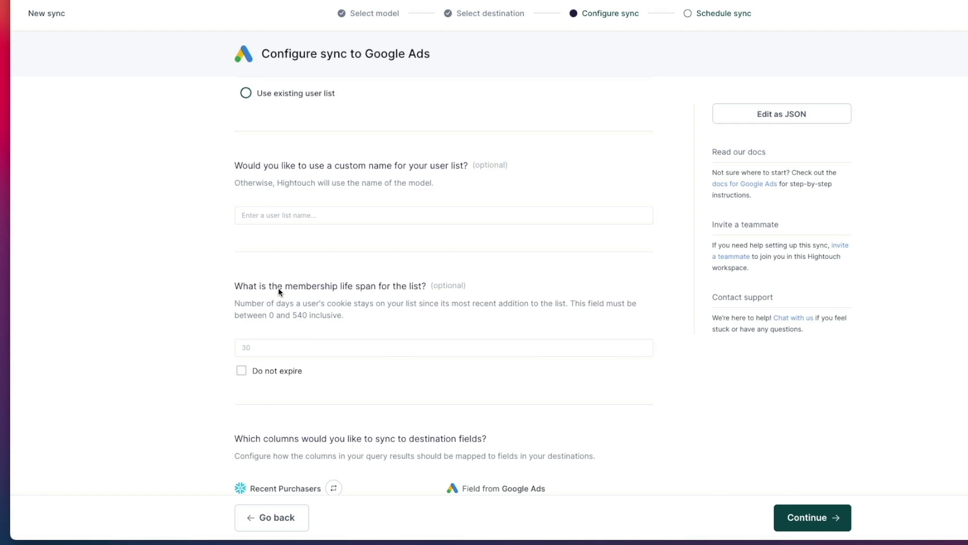
scroll(202, 353, "down", 2)
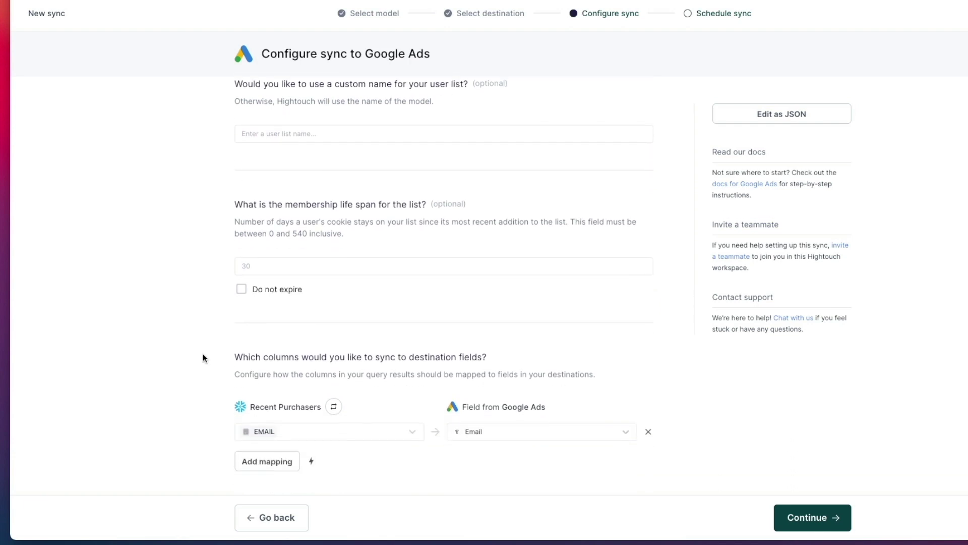
scroll(205, 369, "down", 5)
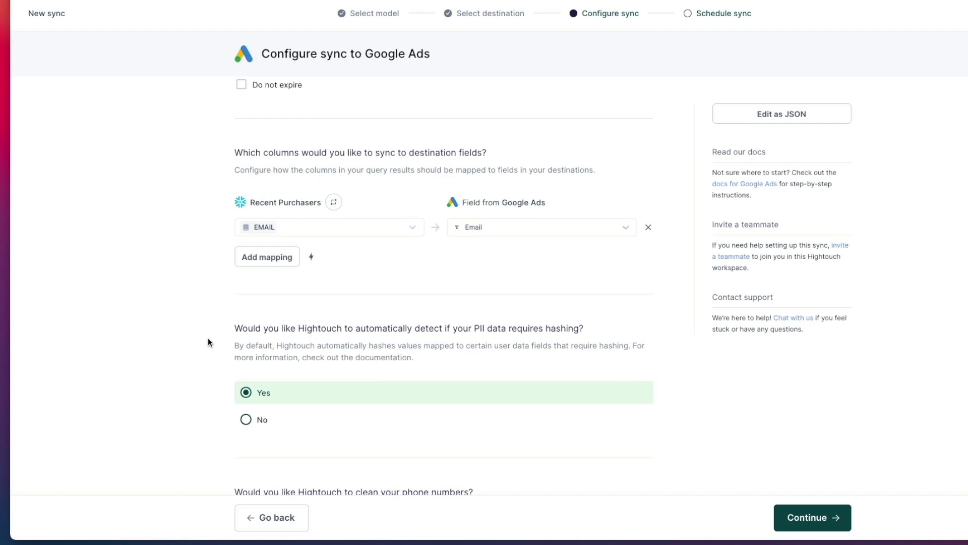
scroll(207, 342, "down", 3)
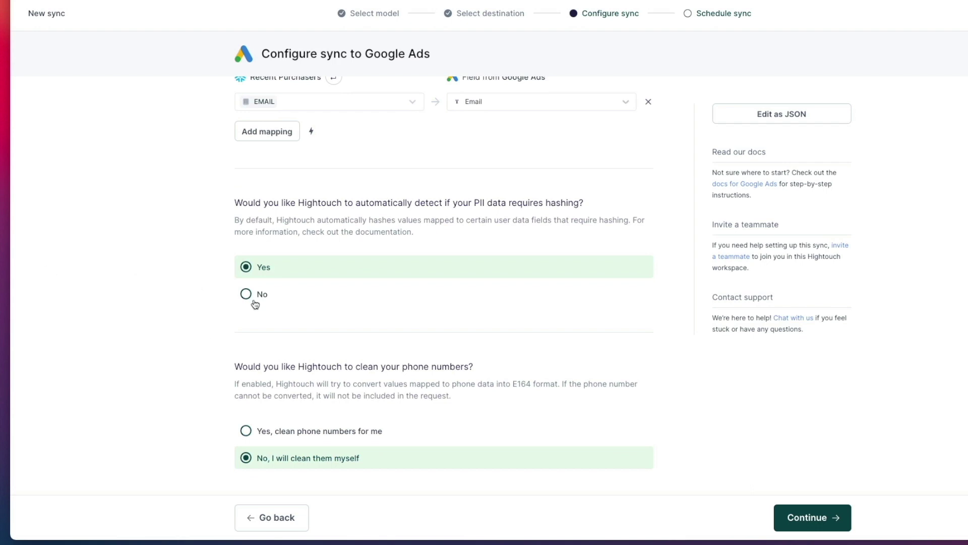
scroll(196, 290, "down", 3)
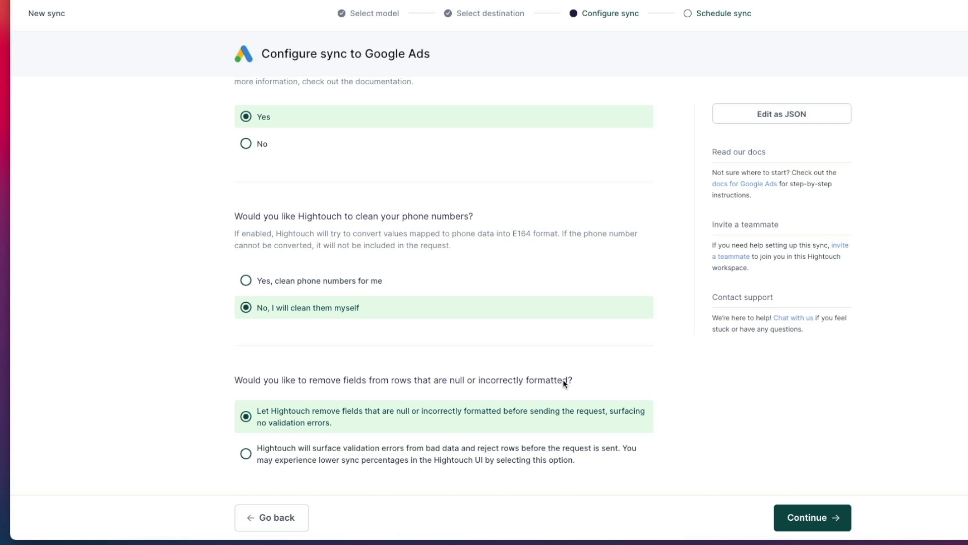
left_click(777, 515)
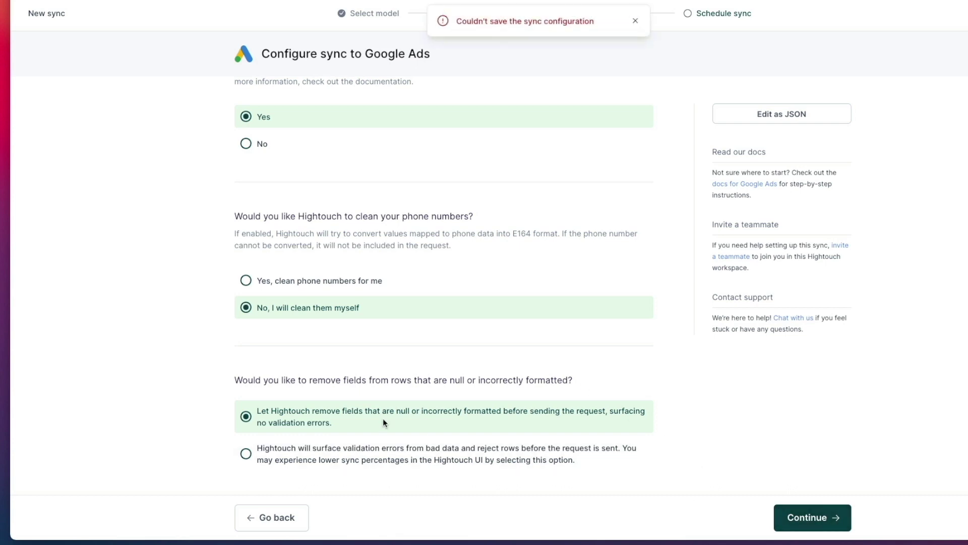
Step: Go back to the account question and highlight the error text beneath the account field
scroll(507, 252, "up", 20)
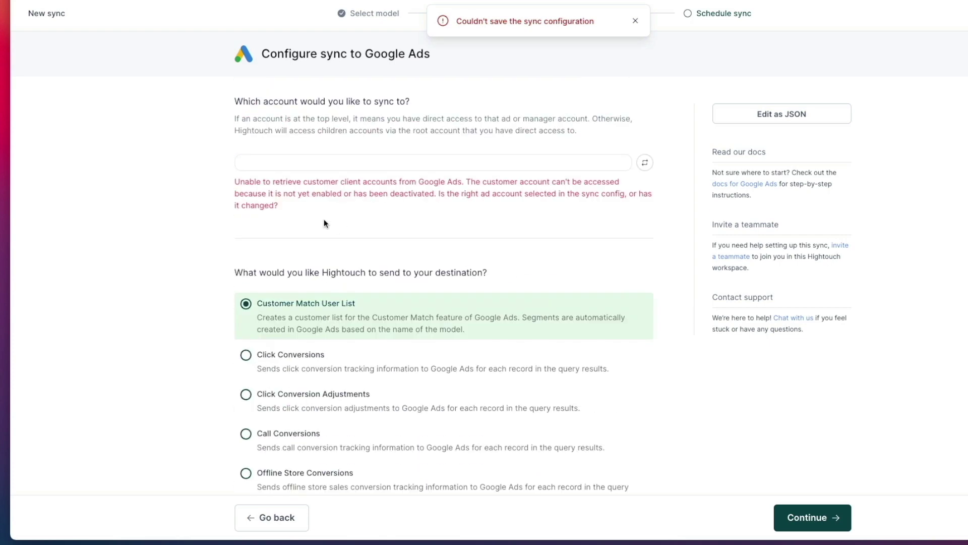
left_click_drag(228, 179, 484, 208)
left_click(568, 166)
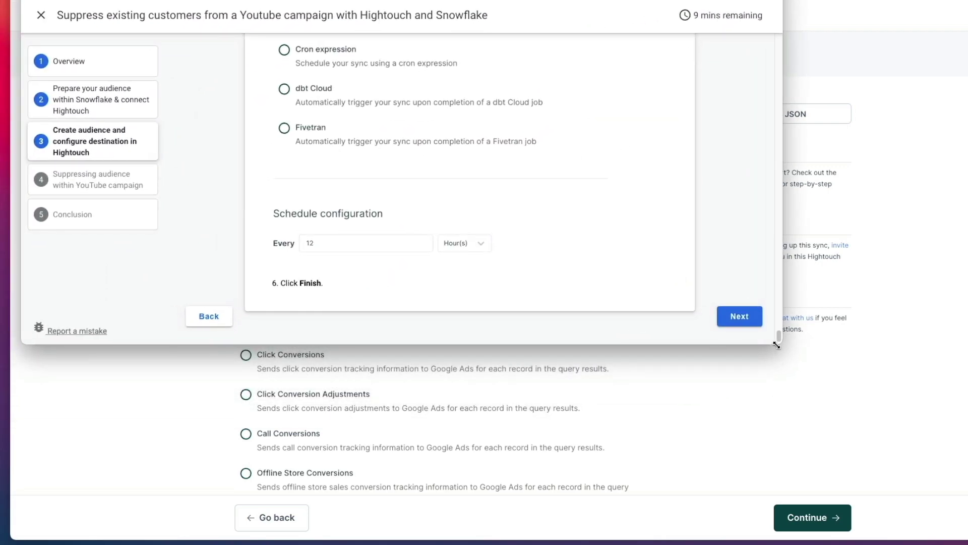
Step: Switch to the Hightouch and Snowflake YouTube suppression guide and read its instructions on schedule type and interval configuration
scroll(701, 350, "up", 3)
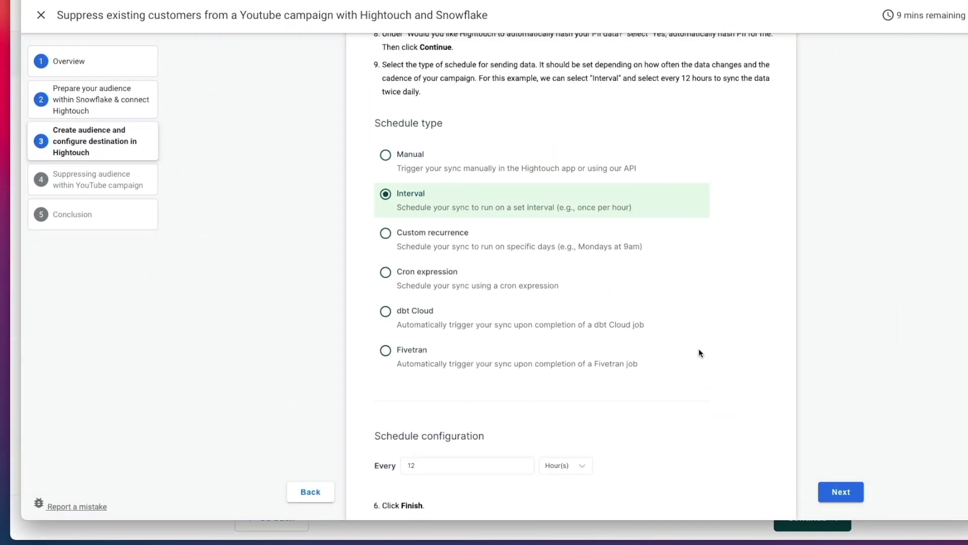
scroll(700, 367, "down", 1)
scroll(699, 367, "up", 4)
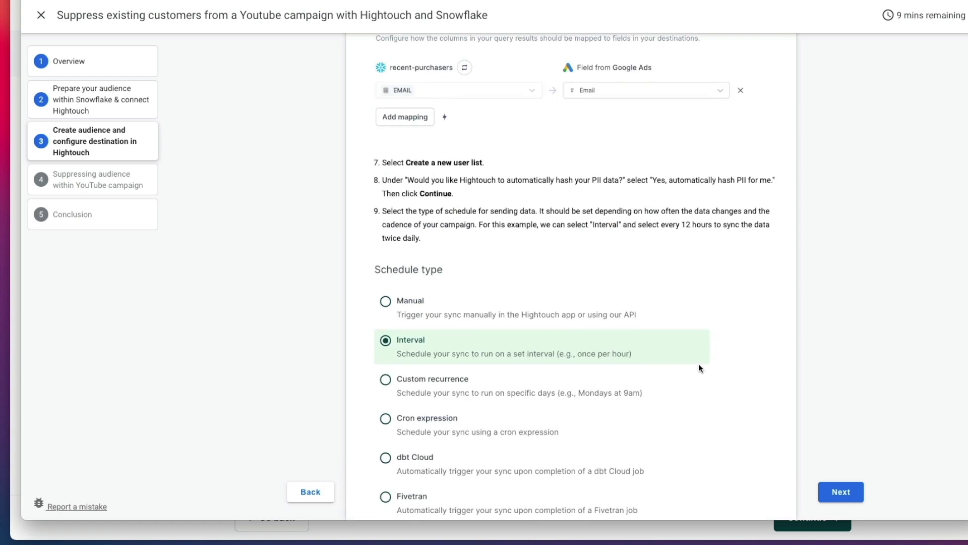
scroll(694, 362, "down", 4)
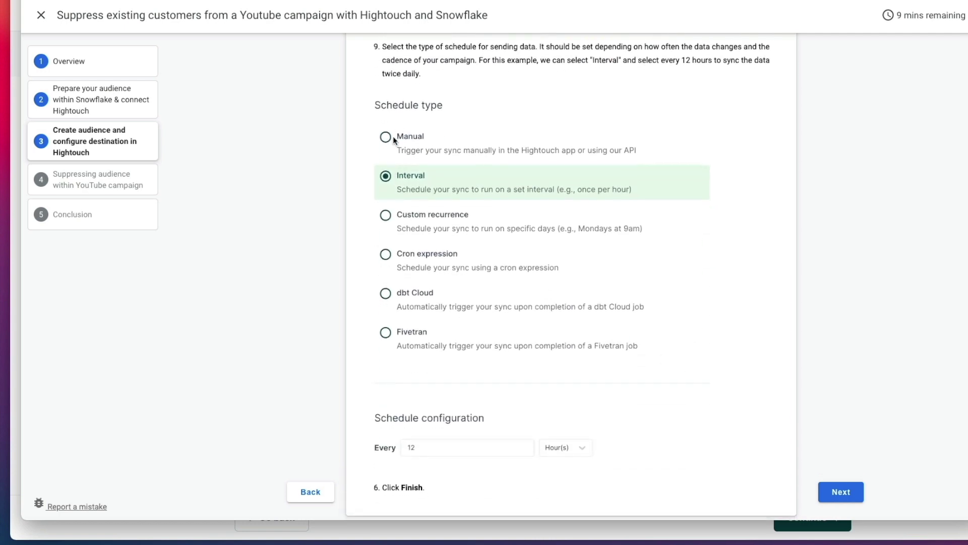